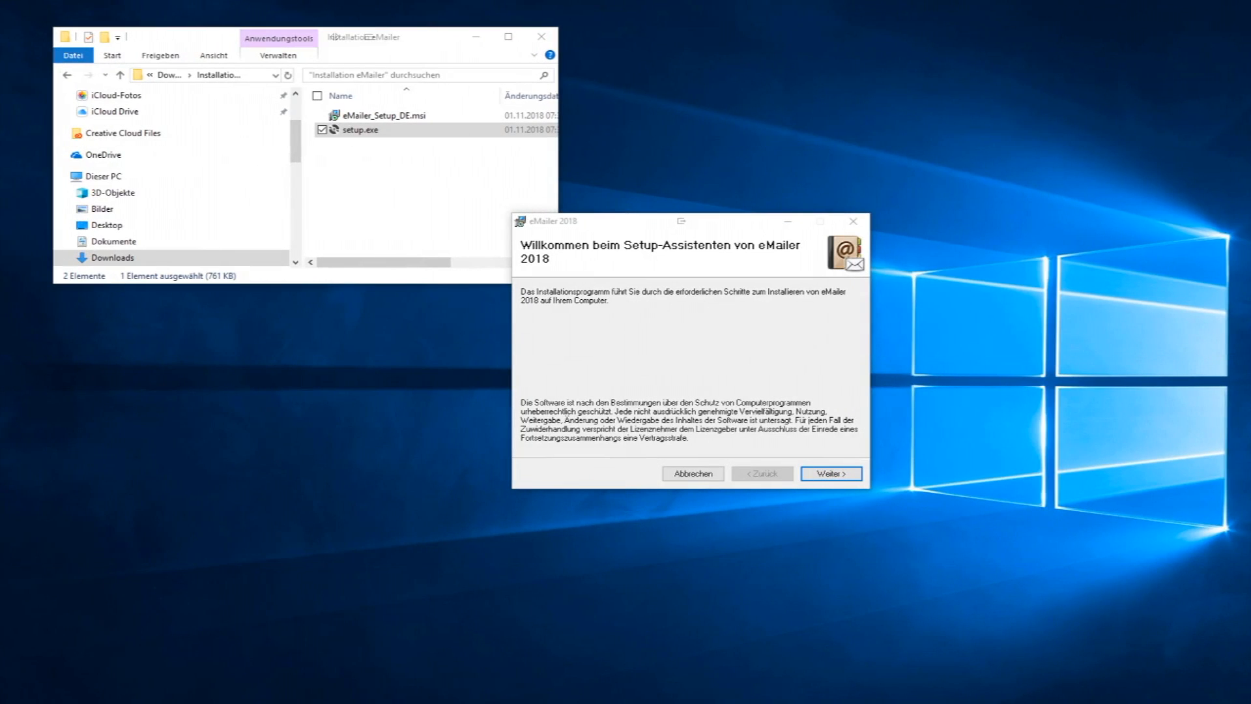
# Accept the licence agreement and install eMailer 2018 for all users in the default folder.
pyautogui.click(829, 475)
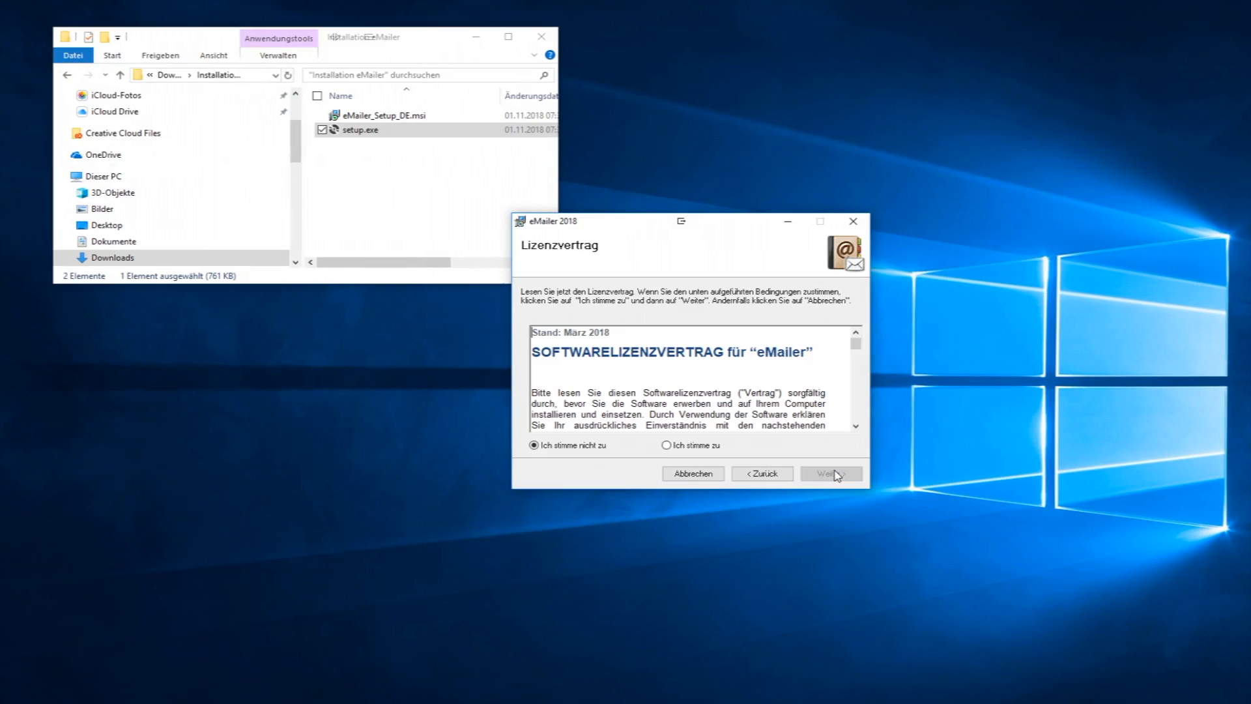
pyautogui.moveTo(856, 344); pyautogui.dragTo(856, 422)
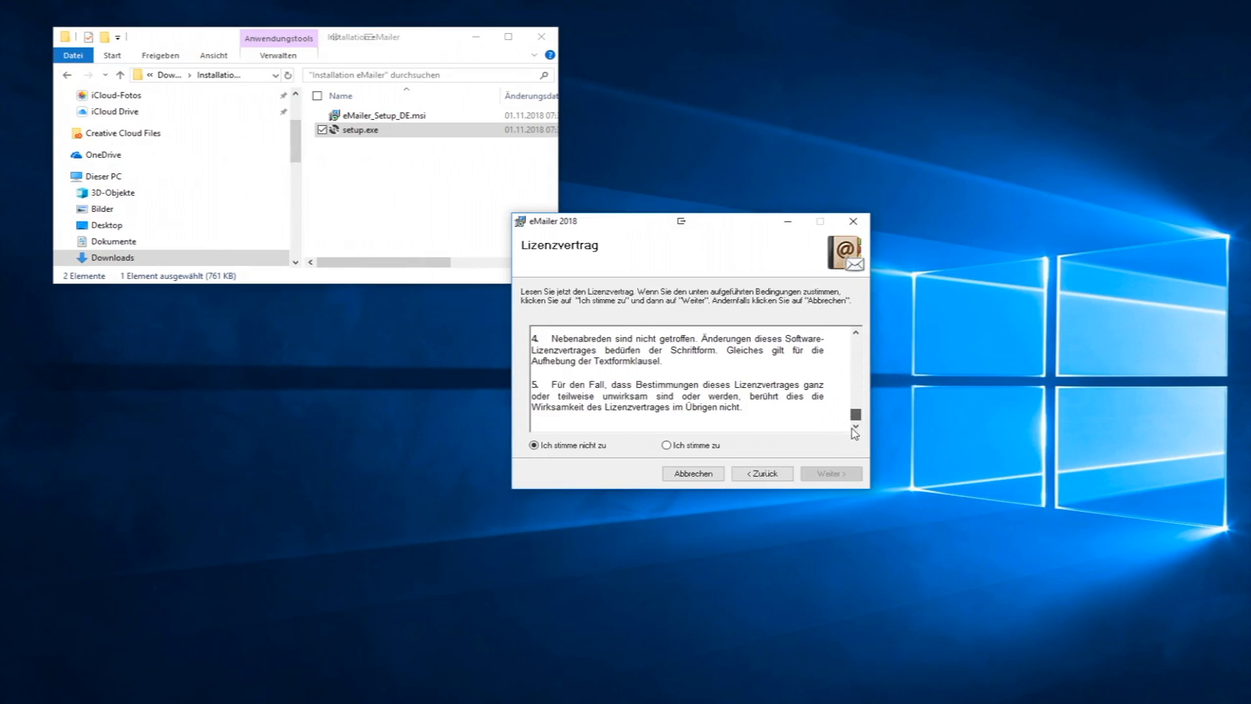
pyautogui.click(668, 447)
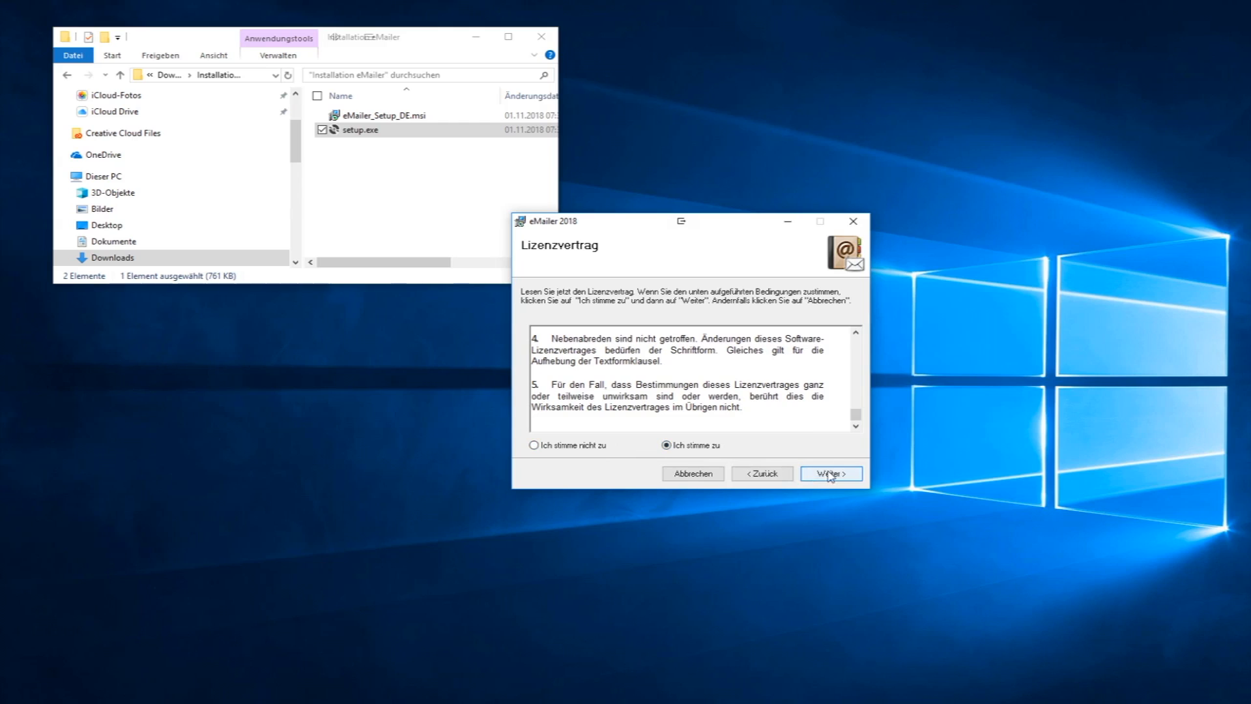
pyautogui.click(830, 475)
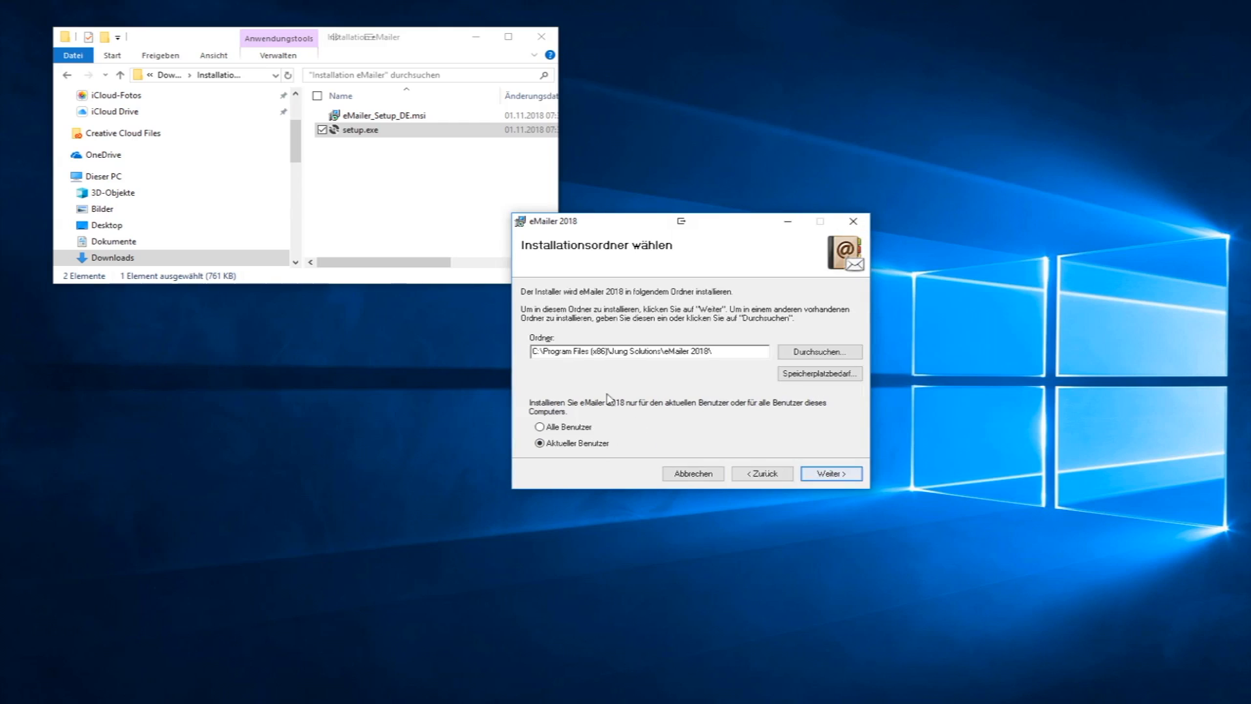
pyautogui.click(540, 427)
pyautogui.click(830, 476)
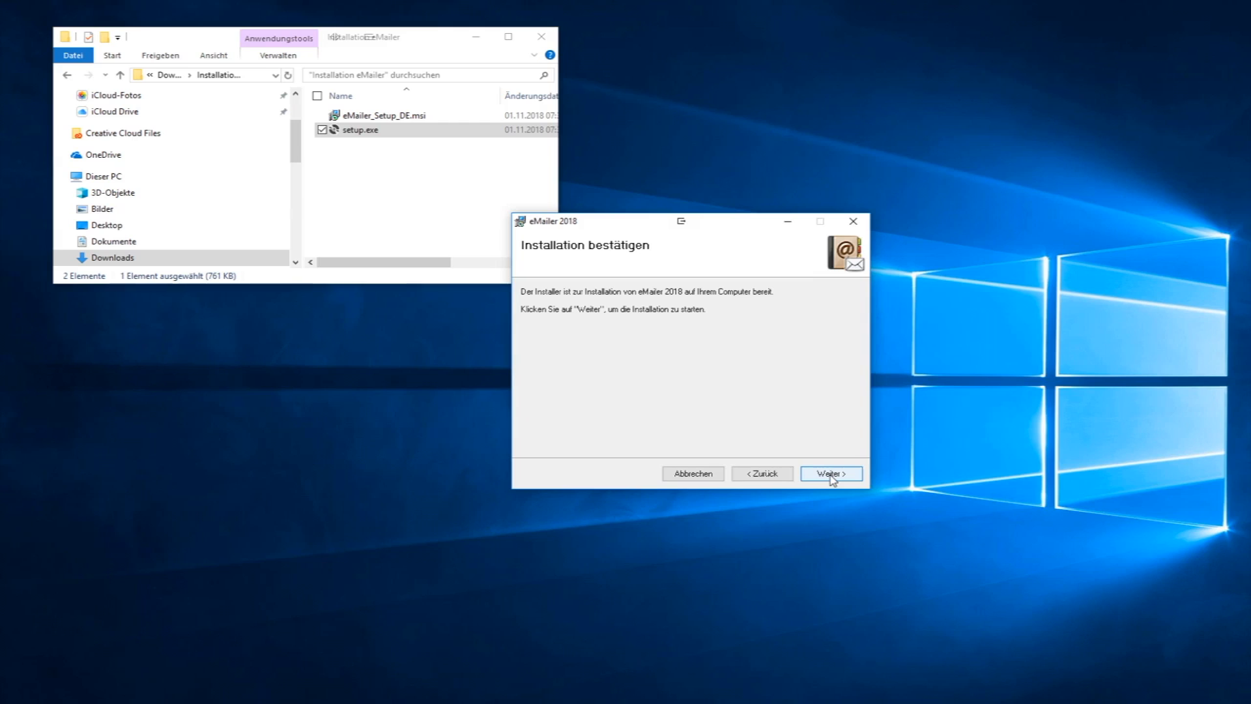
pyautogui.click(831, 476)
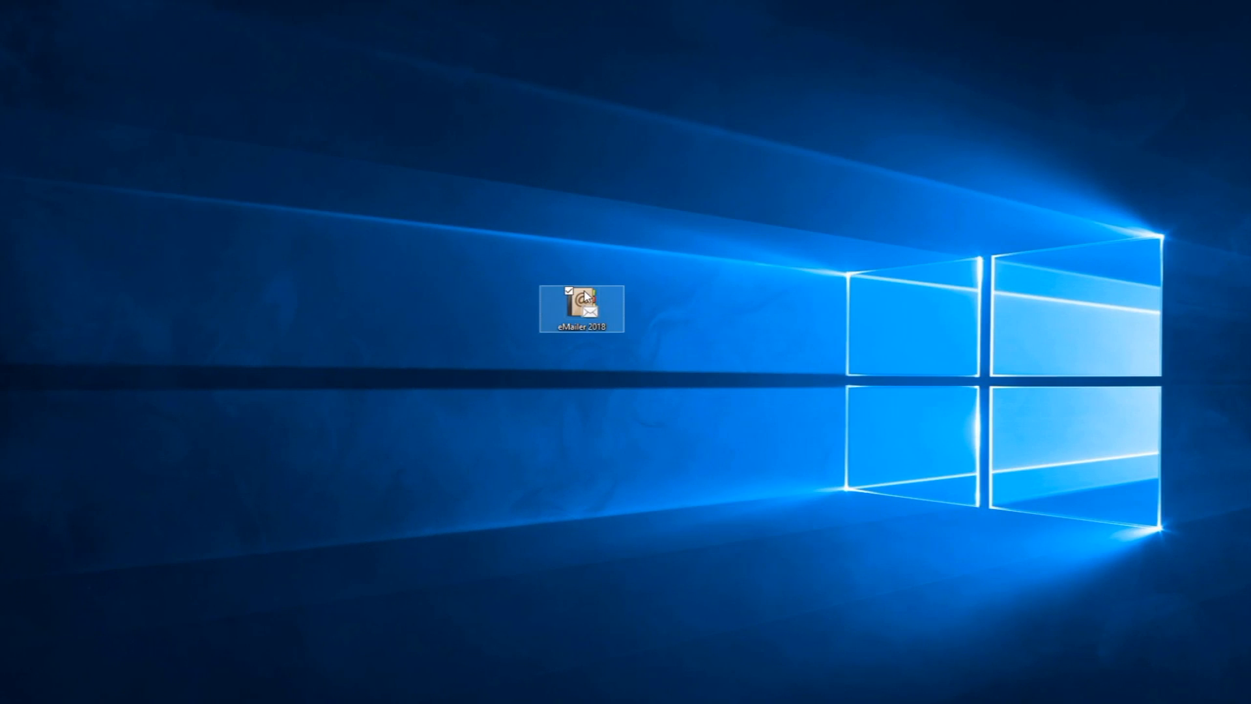
# Open the eMailer settings and enter the e-mail address for test mails in the options.
pyautogui.click(464, 524)
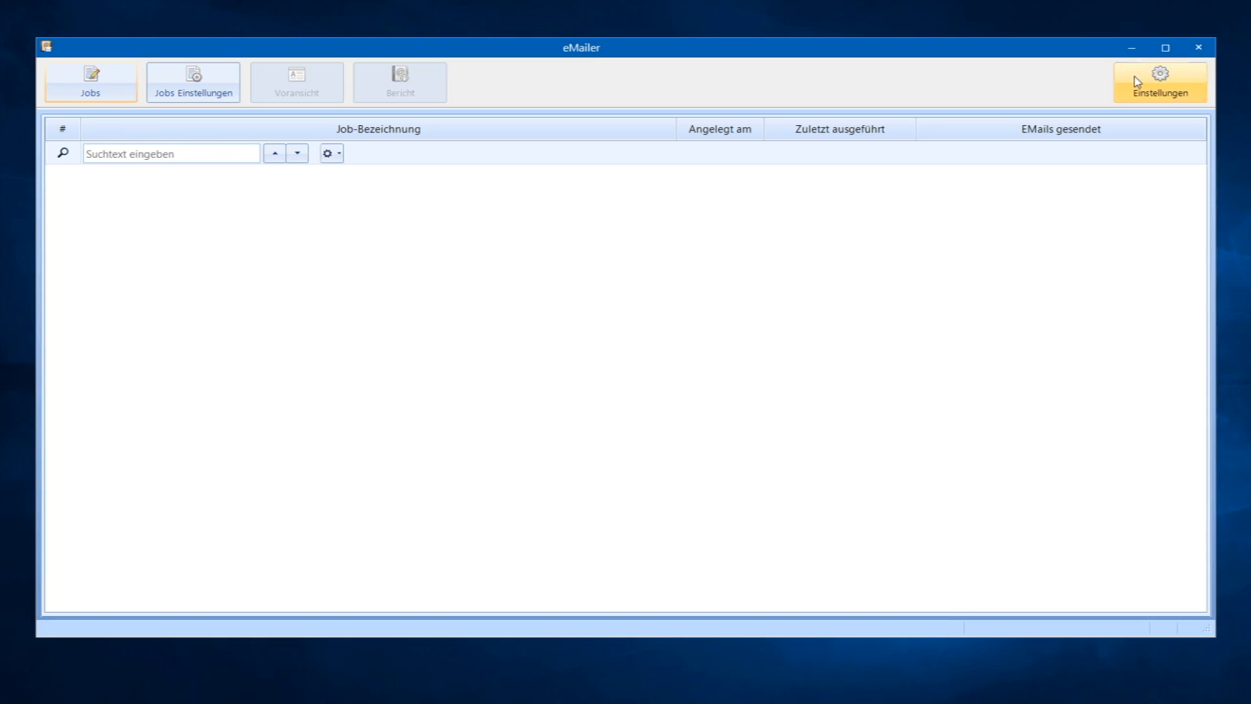
pyautogui.click(1161, 82)
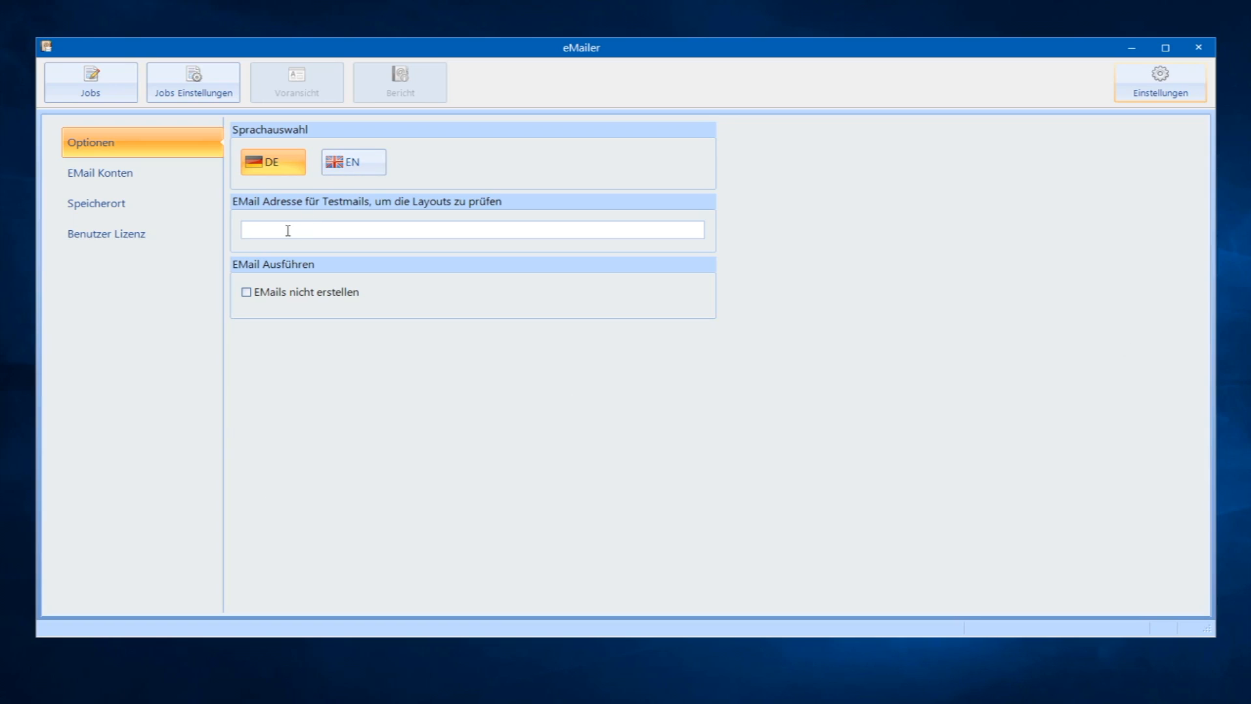
pyautogui.hotkey('ctrl', 'v')
pyautogui.click(248, 294)
pyautogui.click(247, 293)
# Add an Outlook e-mail account by choosing its jungsolutions.ch address, and save it.
pyautogui.click(109, 175)
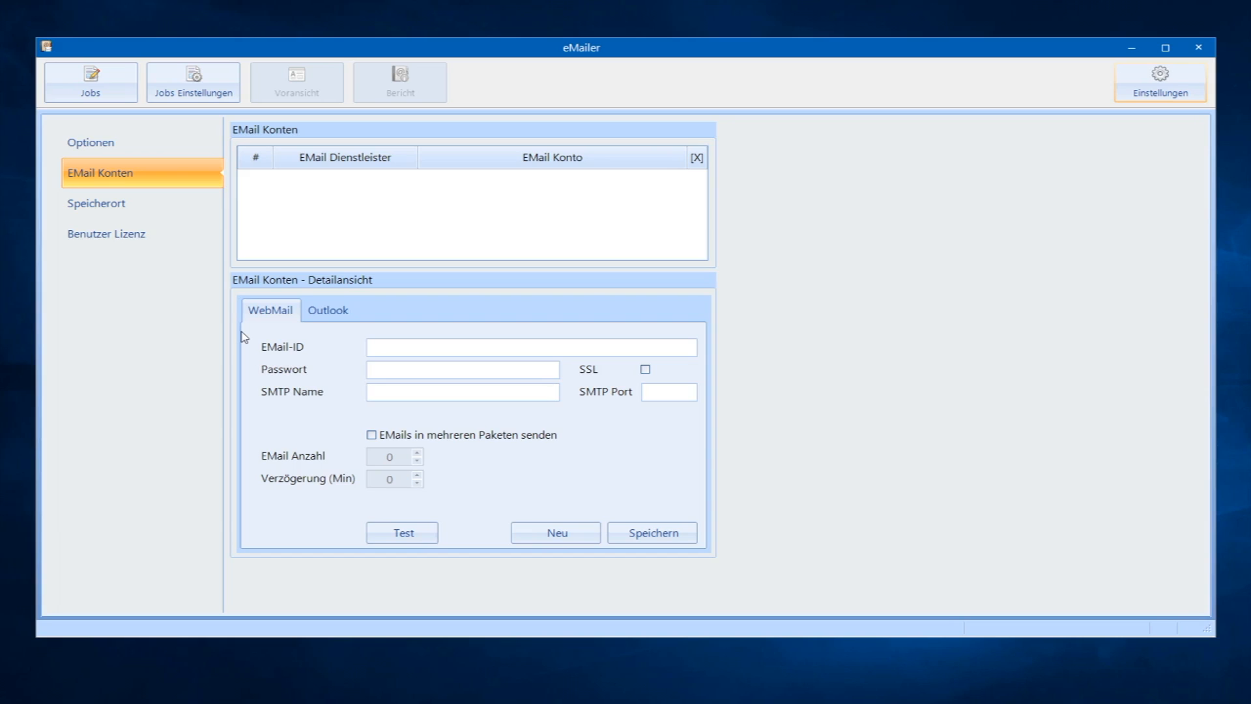
pyautogui.click(326, 312)
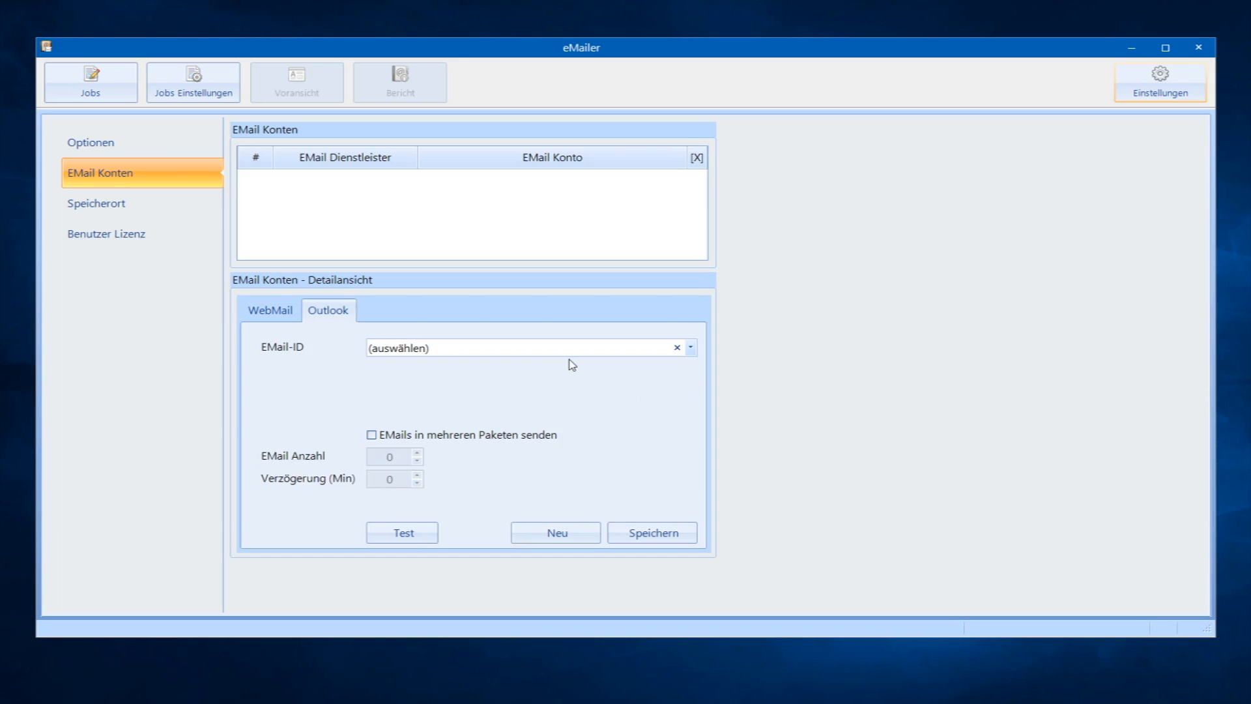
pyautogui.click(691, 348)
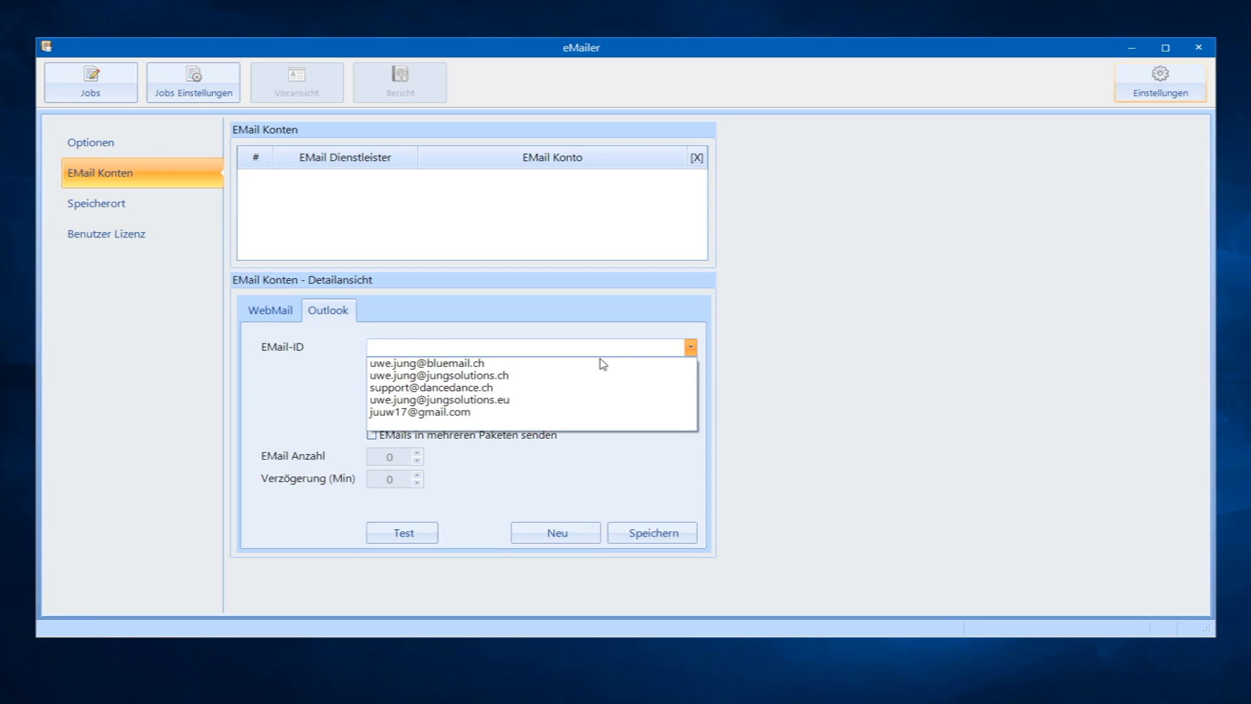
pyautogui.click(497, 376)
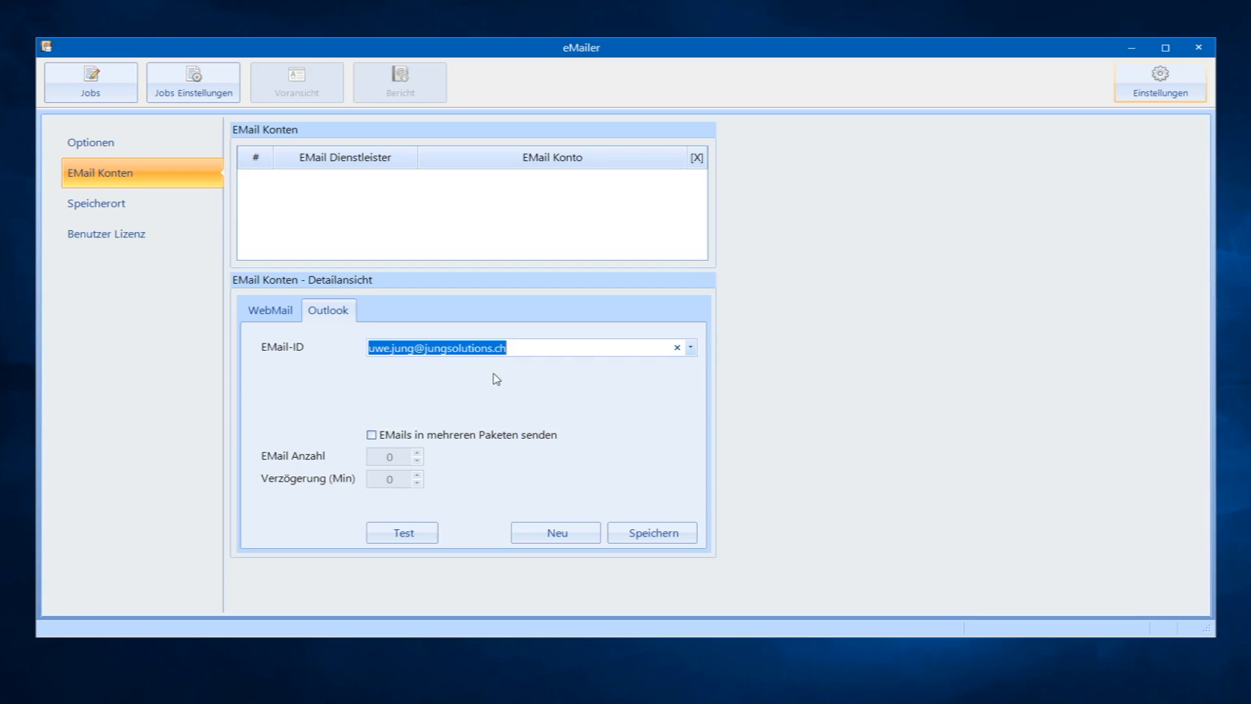
pyautogui.click(658, 538)
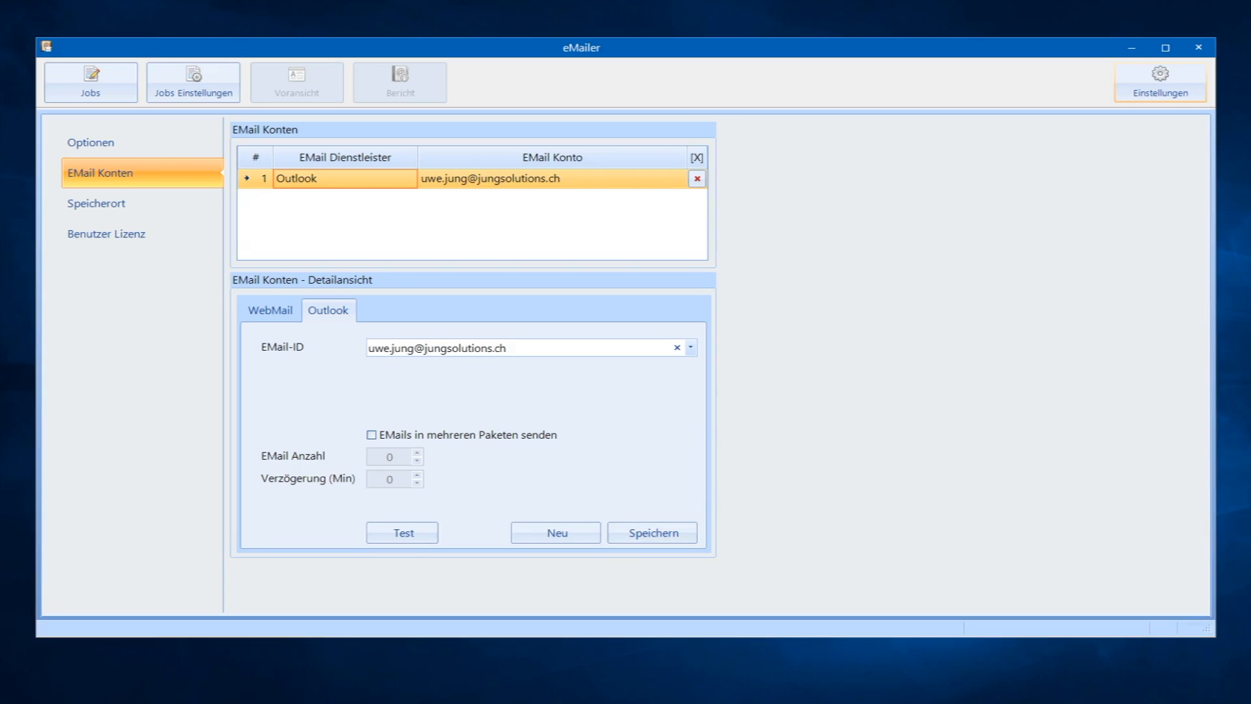
# Enable sending in several packets for the Outlook account with 50 e-mails and a 60-minute delay, and test and save it.
pyautogui.click(372, 436)
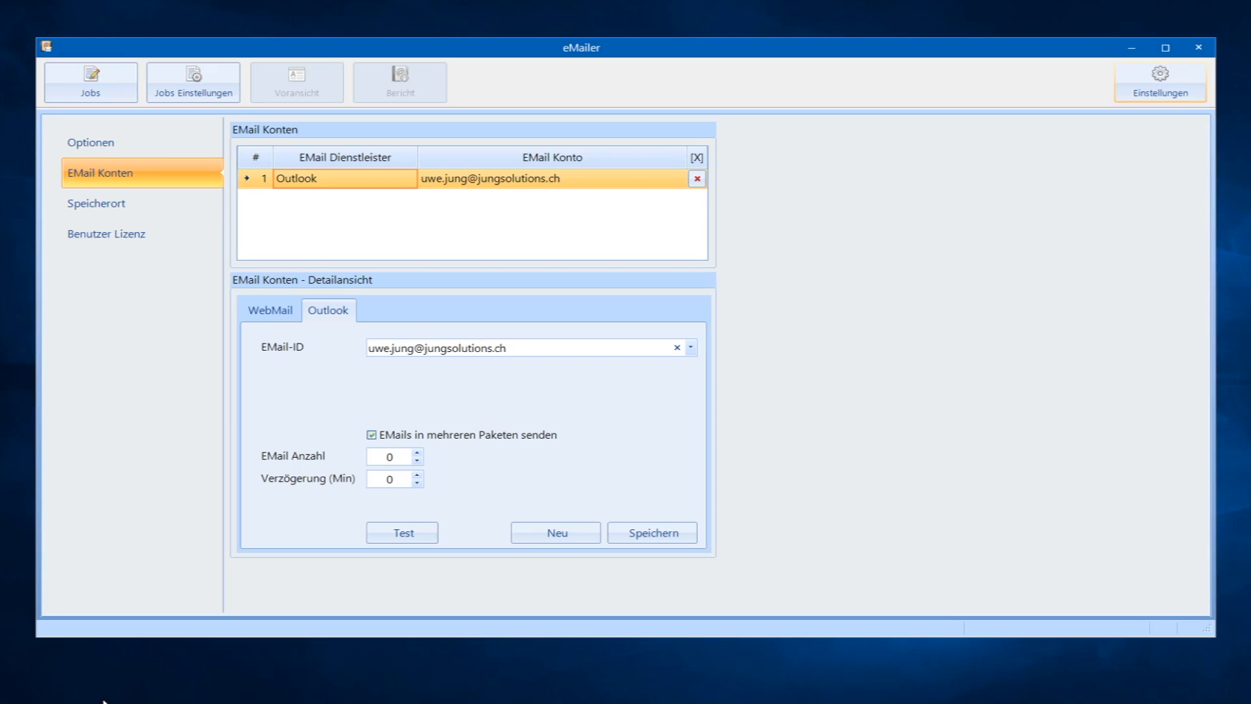
pyautogui.click(405, 457)
pyautogui.write('50')
pyautogui.press('Tab')
pyautogui.write('60')
pyautogui.click(647, 536)
pyautogui.click(383, 535)
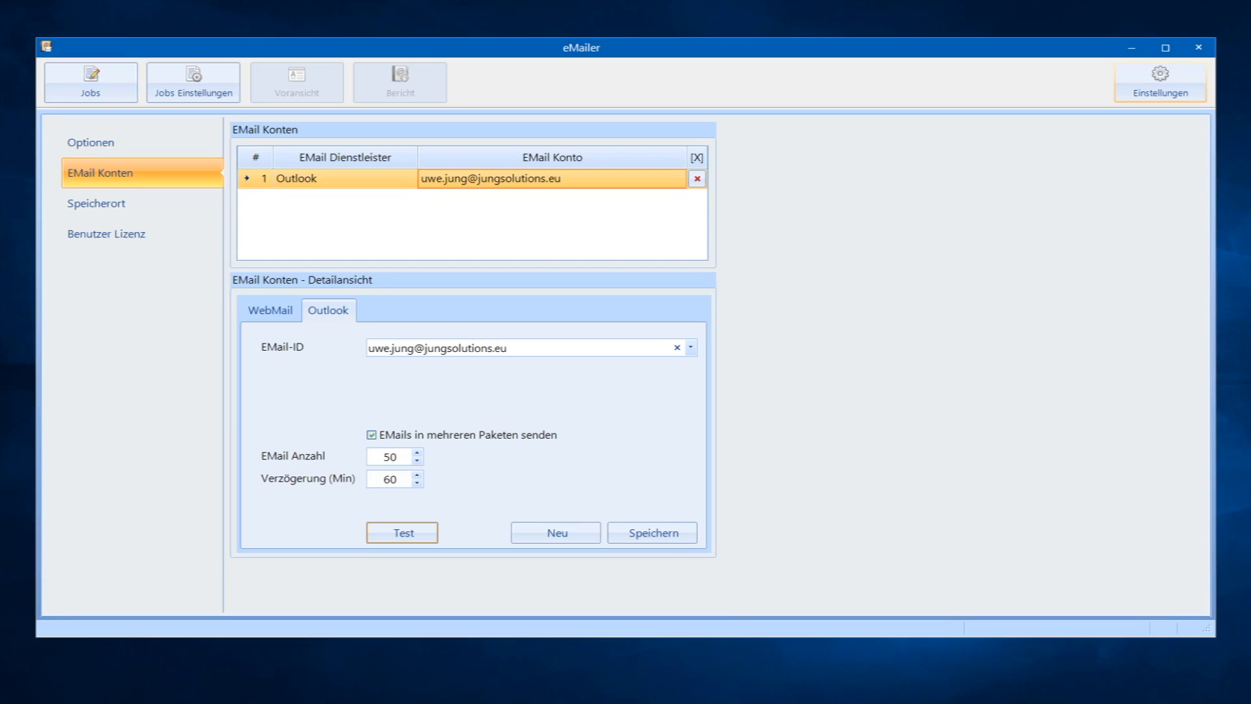
pyautogui.click(655, 536)
# Create a second Outlook account with the jungsolutions.ch address, leaving packet sending off, and save it.
pyautogui.click(554, 531)
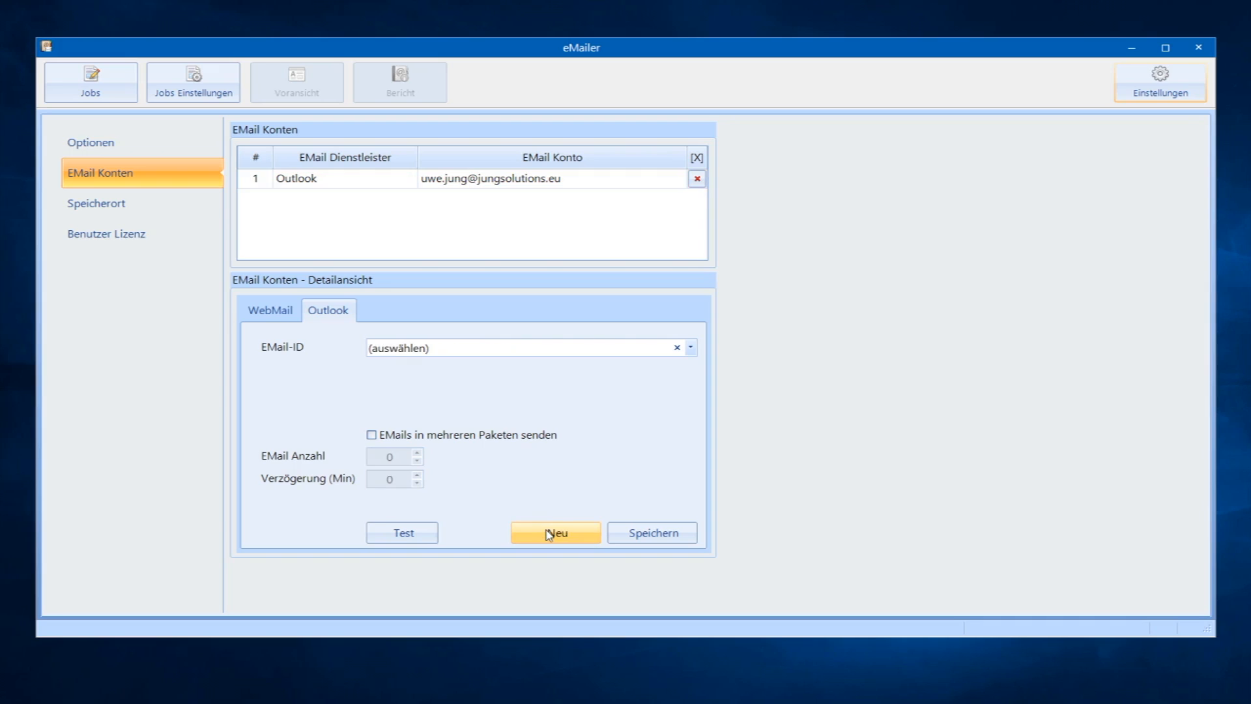
pyautogui.click(691, 348)
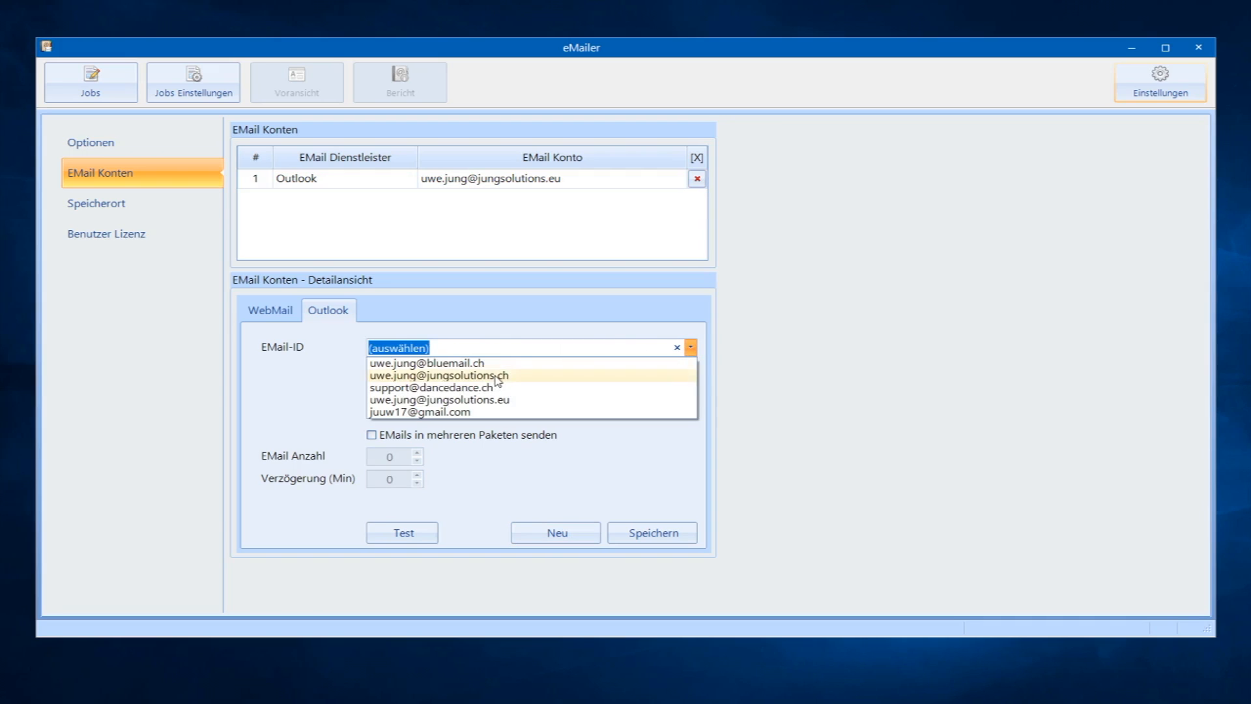
pyautogui.click(503, 376)
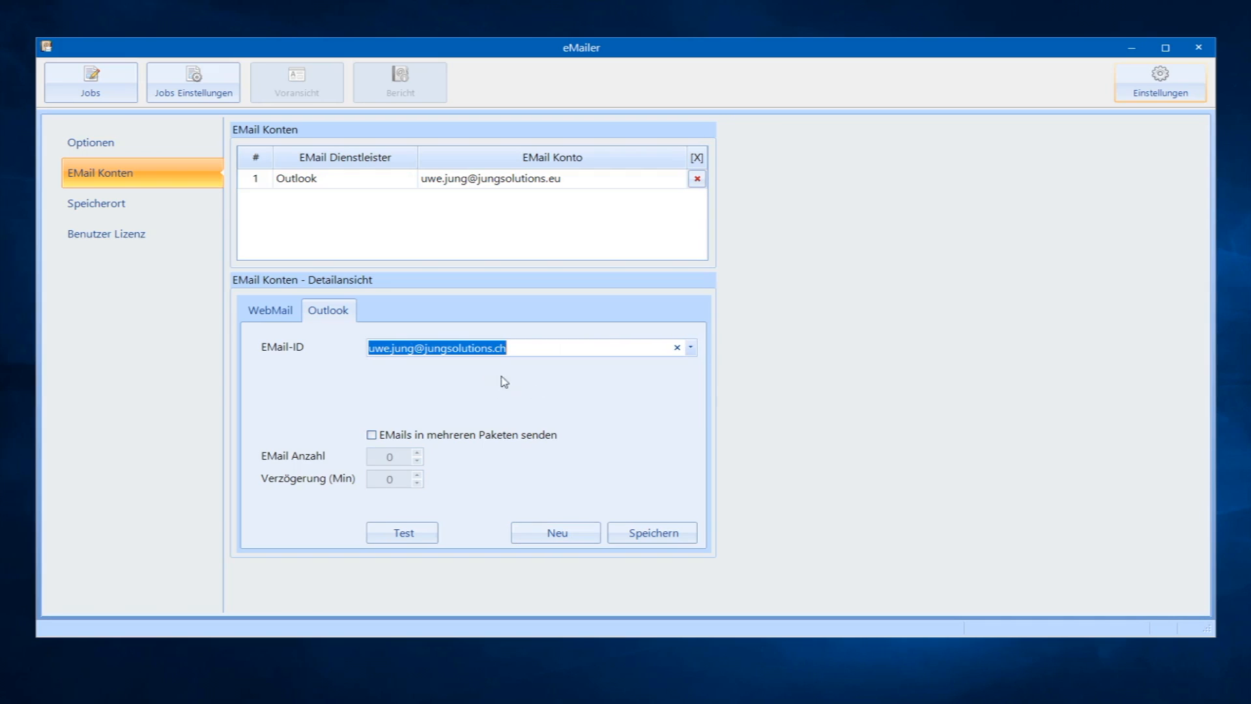
pyautogui.click(654, 533)
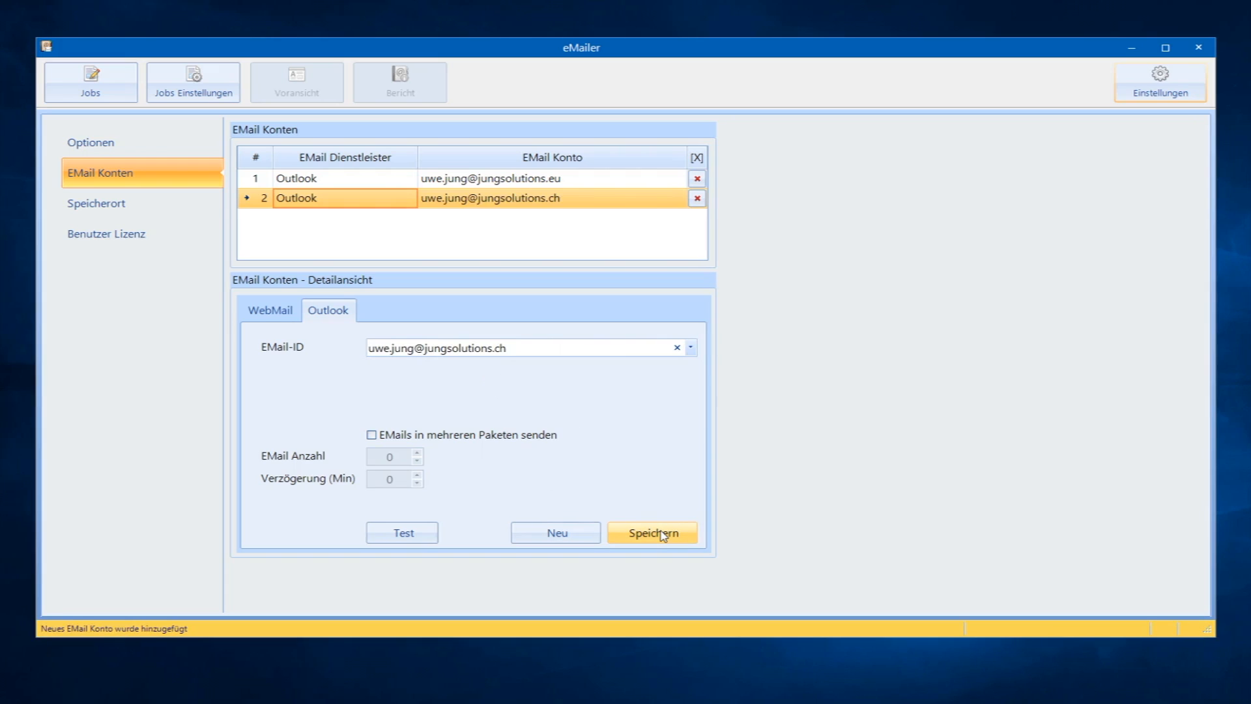
# Save and test a WebMail account with its e-mail address, account password, SMTP name smtp.gmail.com, SSL enabled and SMTP port 587.
pyautogui.click(270, 312)
pyautogui.click(389, 348)
pyautogui.hotkey('ctrl', 'v')
pyautogui.click(426, 370)
pyautogui.write('*********')
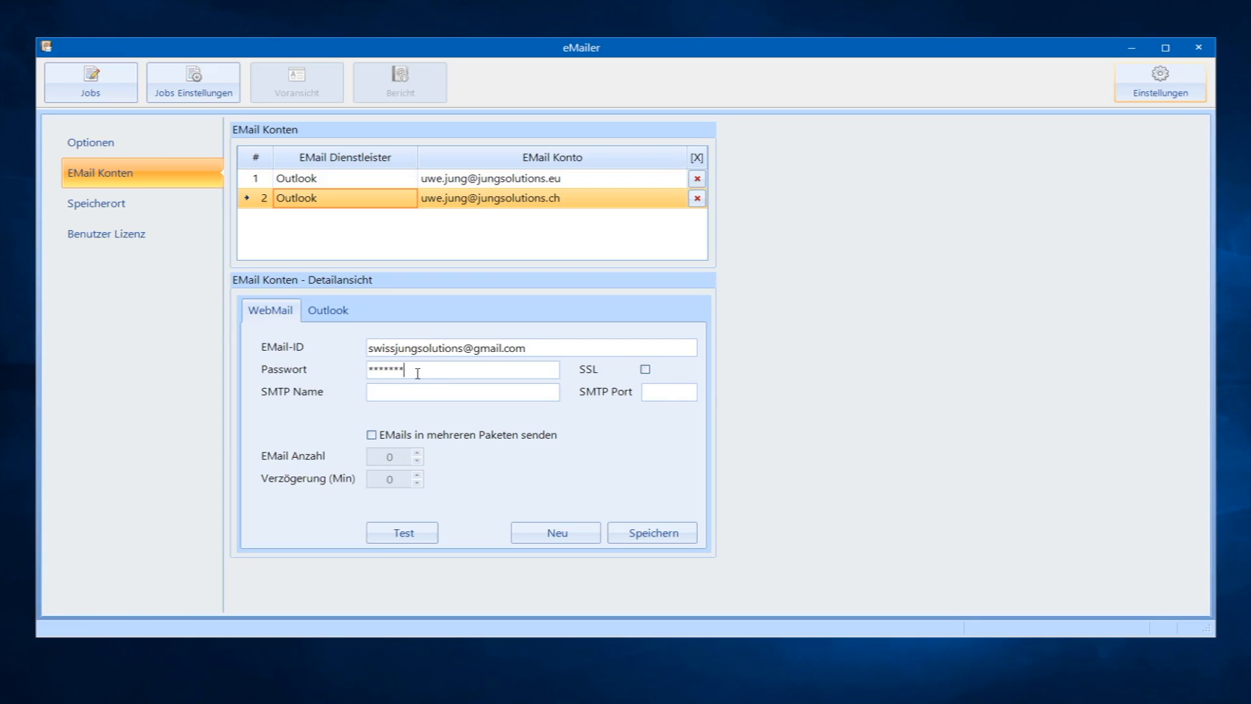
pyautogui.click(382, 393)
pyautogui.write('smtp.gmail.com')
pyautogui.click(645, 369)
pyautogui.click(658, 392)
pyautogui.write('587')
pyautogui.click(659, 534)
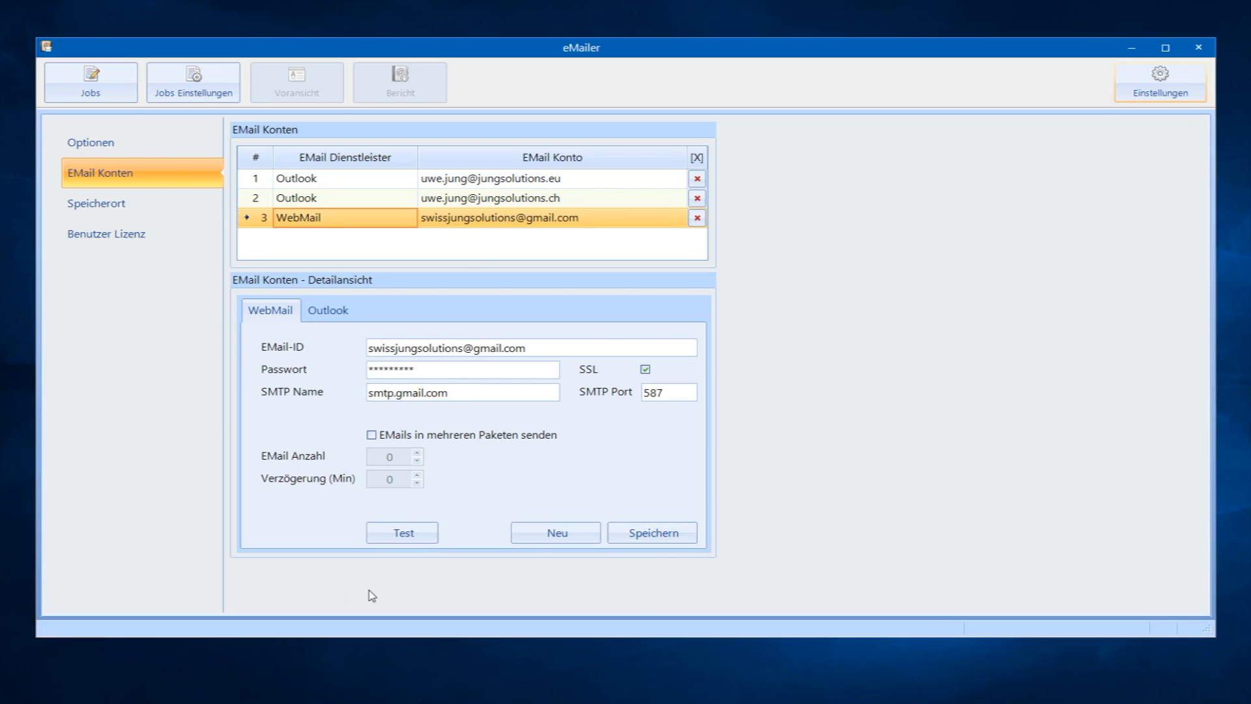
pyautogui.click(381, 540)
# Examine the database's storage folder, its file selection and the dialog for creating a new database in the storage location settings.
pyautogui.click(102, 207)
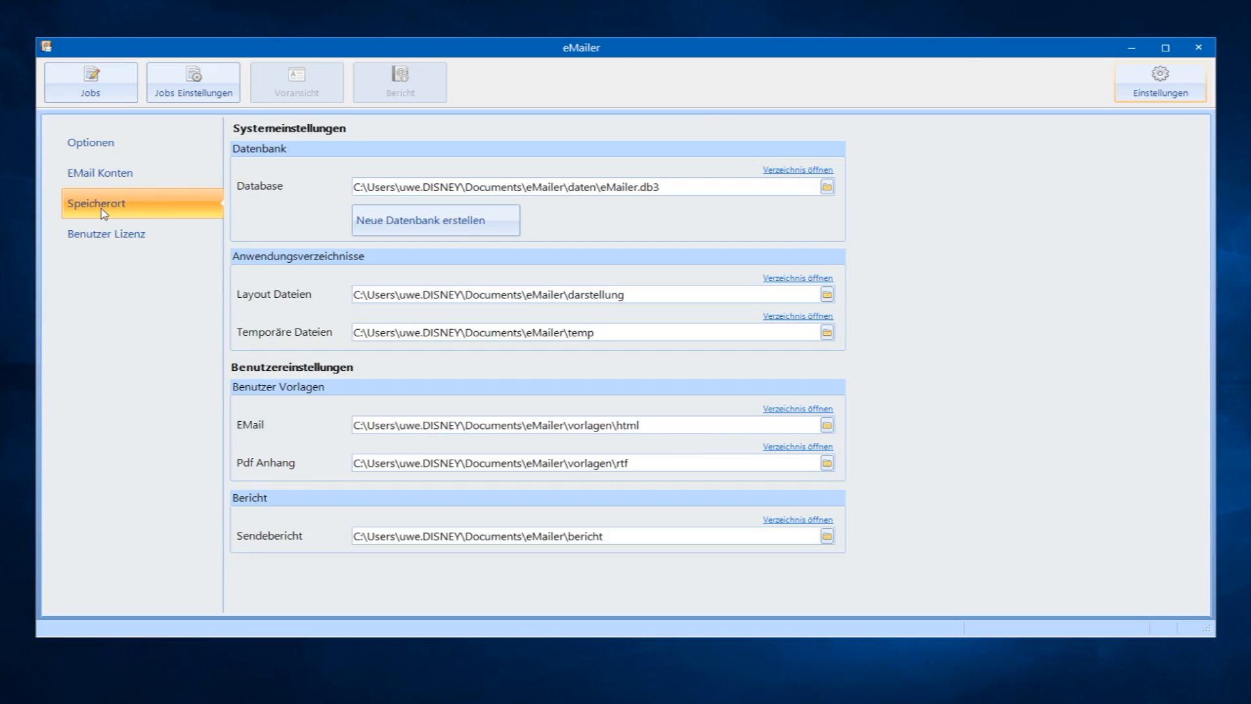
pyautogui.click(787, 172)
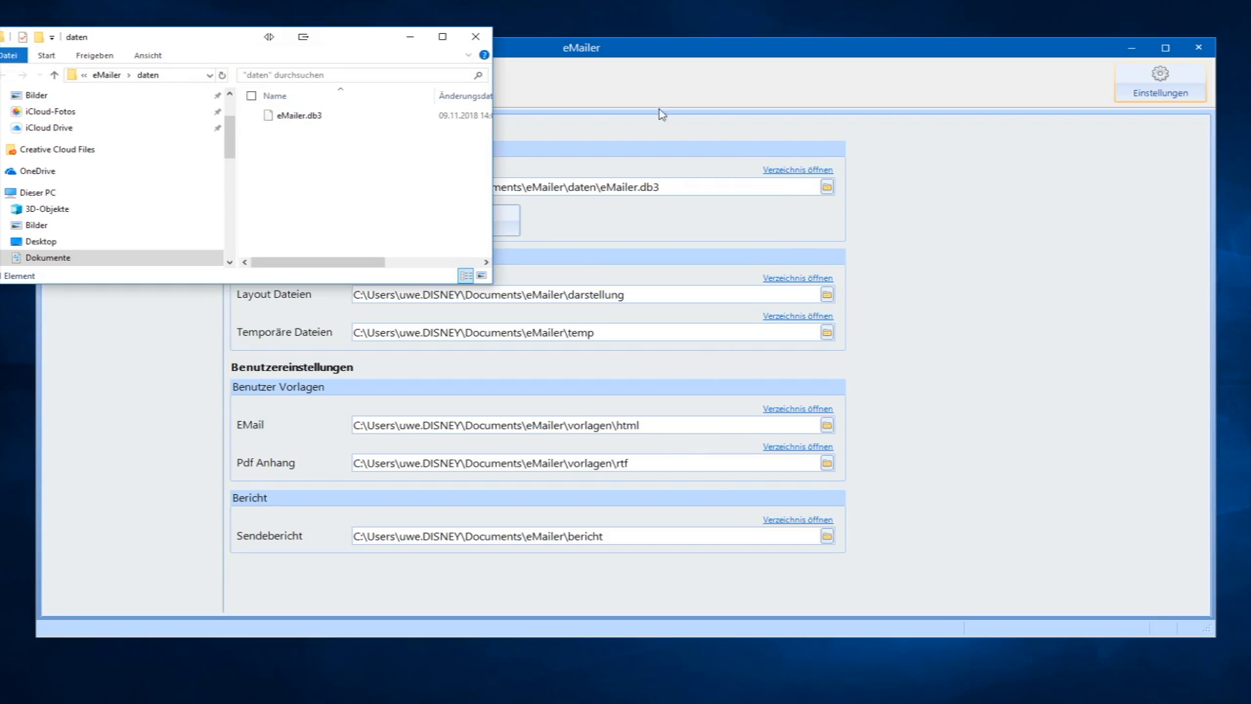
pyautogui.click(476, 37)
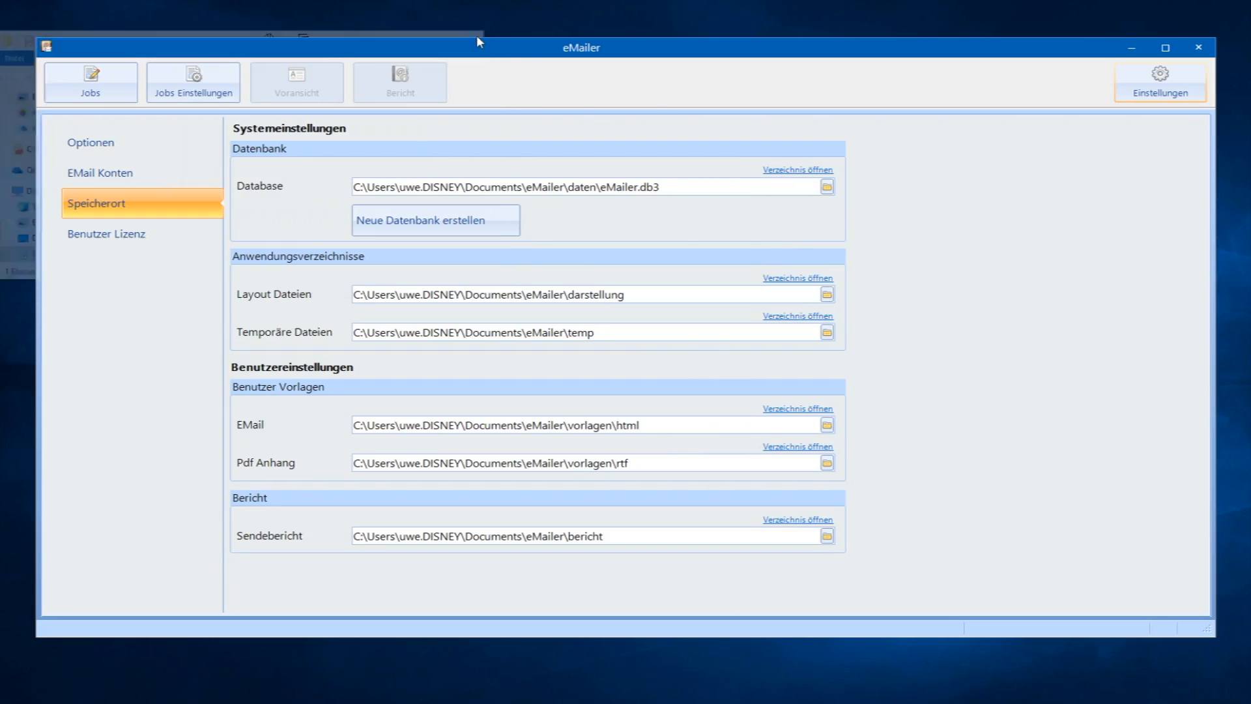
pyautogui.click(828, 189)
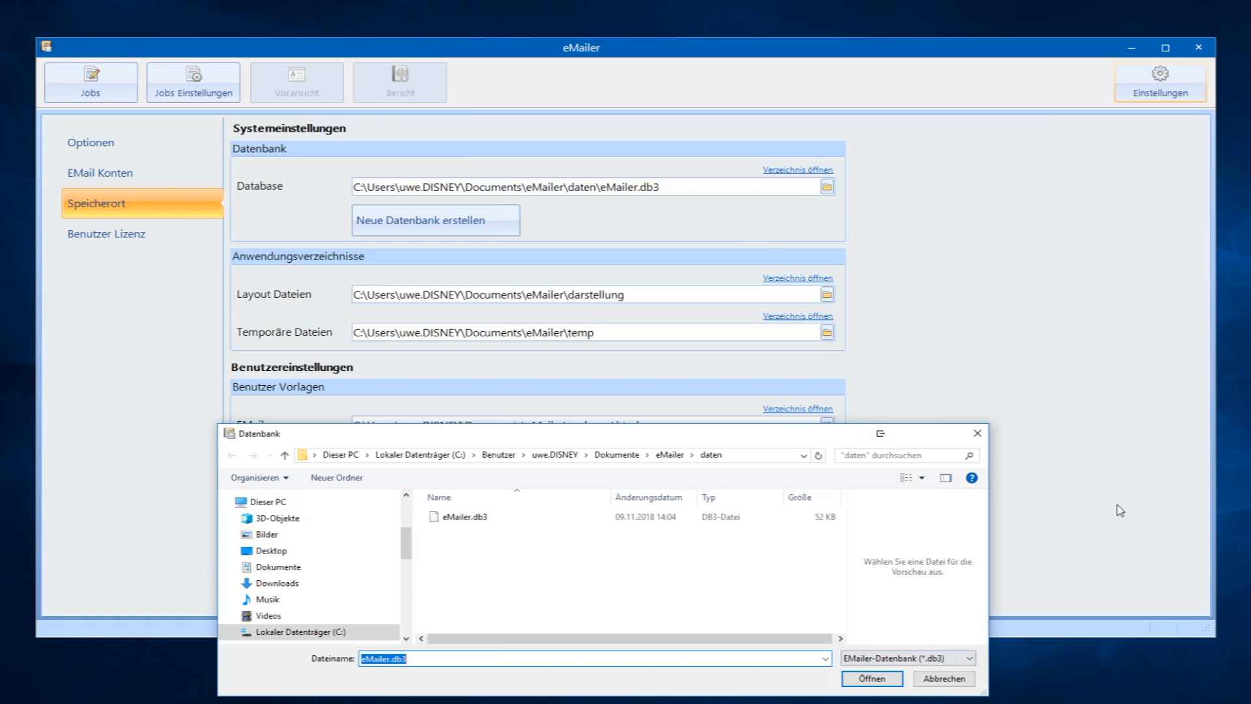
pyautogui.click(979, 435)
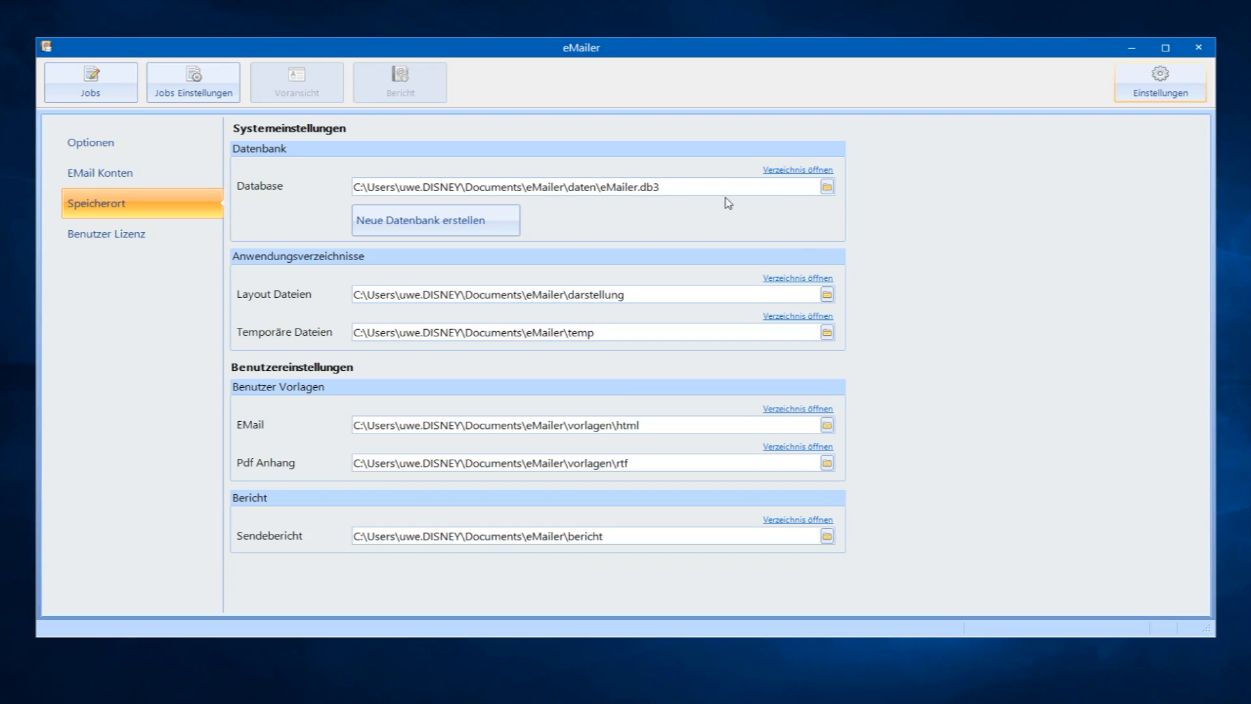
pyautogui.moveTo(714, 183); pyautogui.dragTo(196, 173)
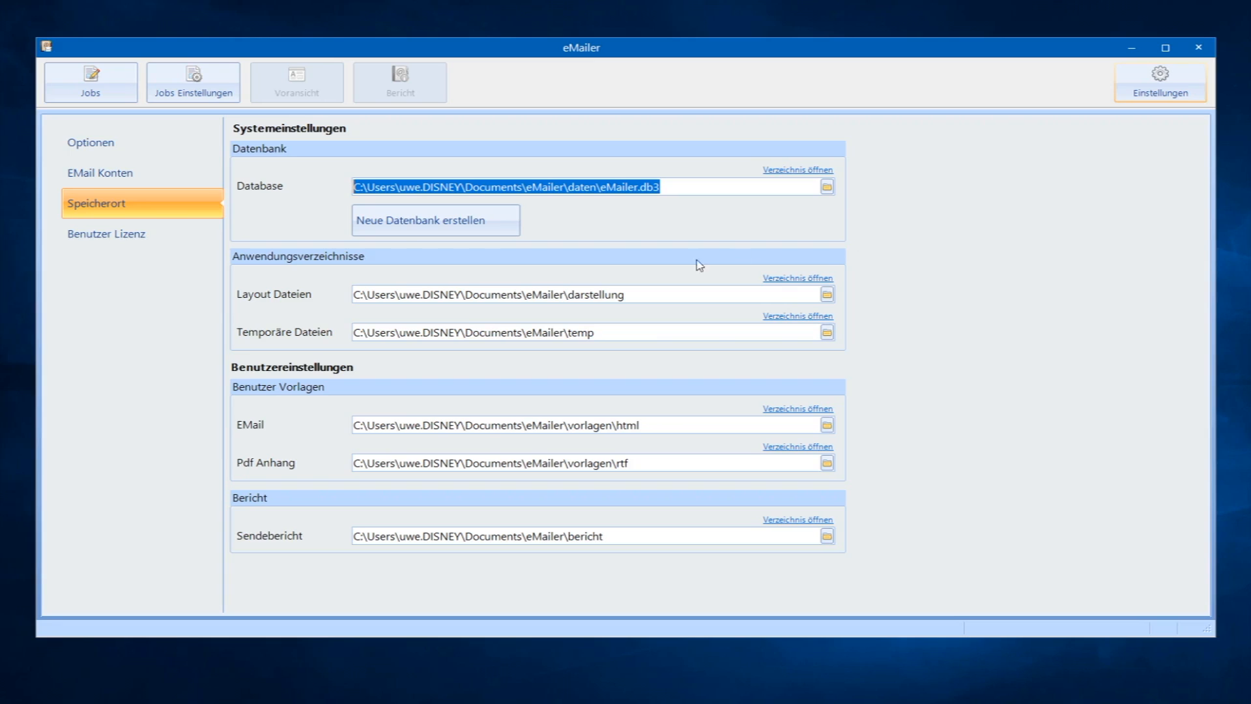
pyautogui.click(458, 225)
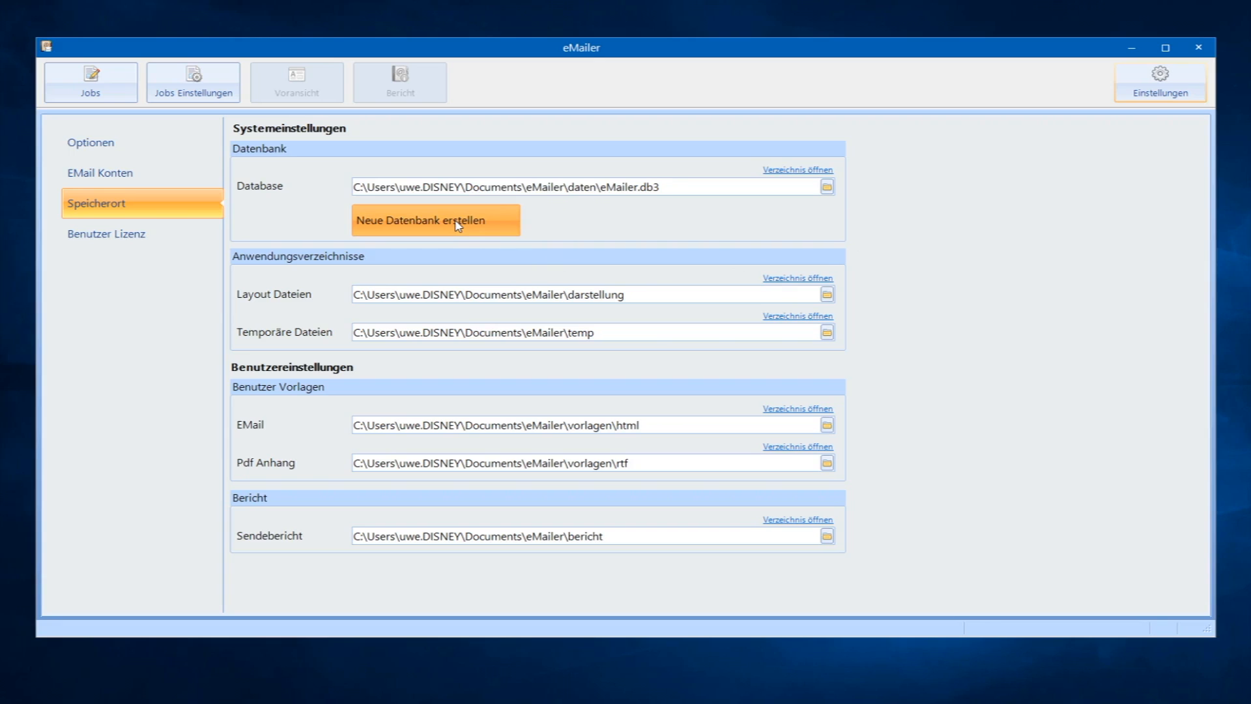
pyautogui.moveTo(512, 427); pyautogui.dragTo(509, 370)
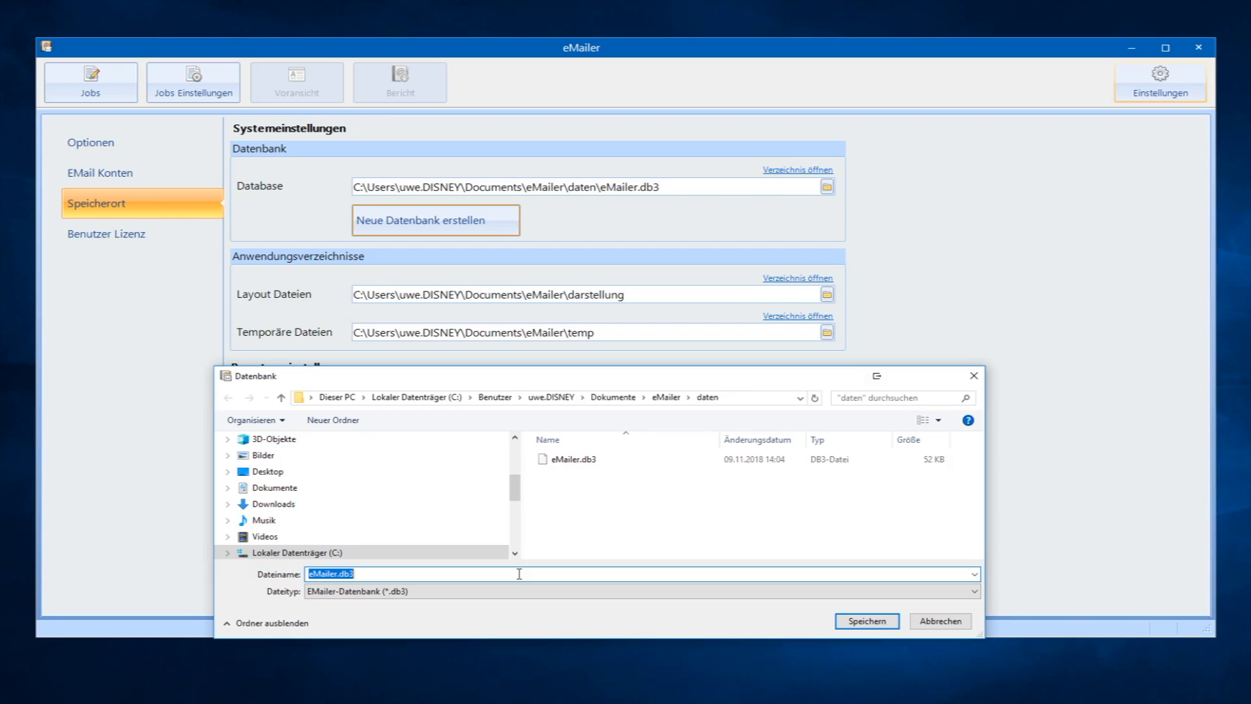
pyautogui.click(949, 621)
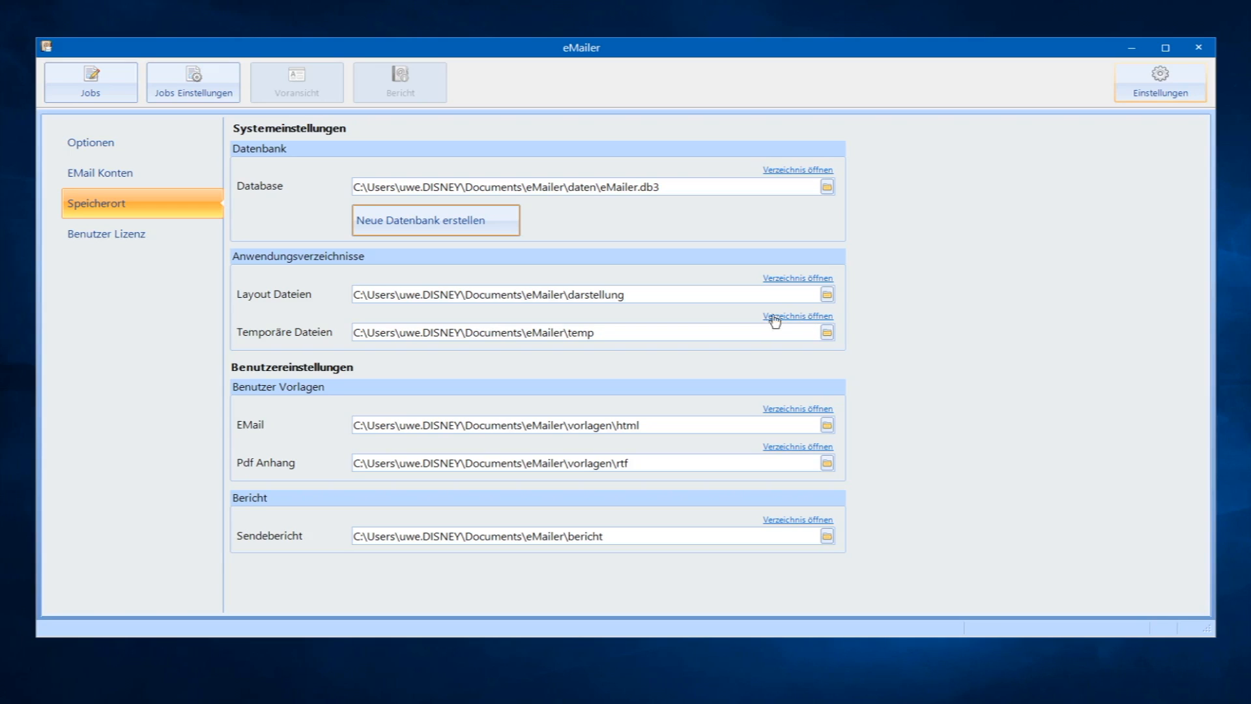
# Examine the directory paths for layout files, temporary files, e-mail templates, PDF attachments and the send report.
pyautogui.moveTo(636, 294); pyautogui.dragTo(301, 279)
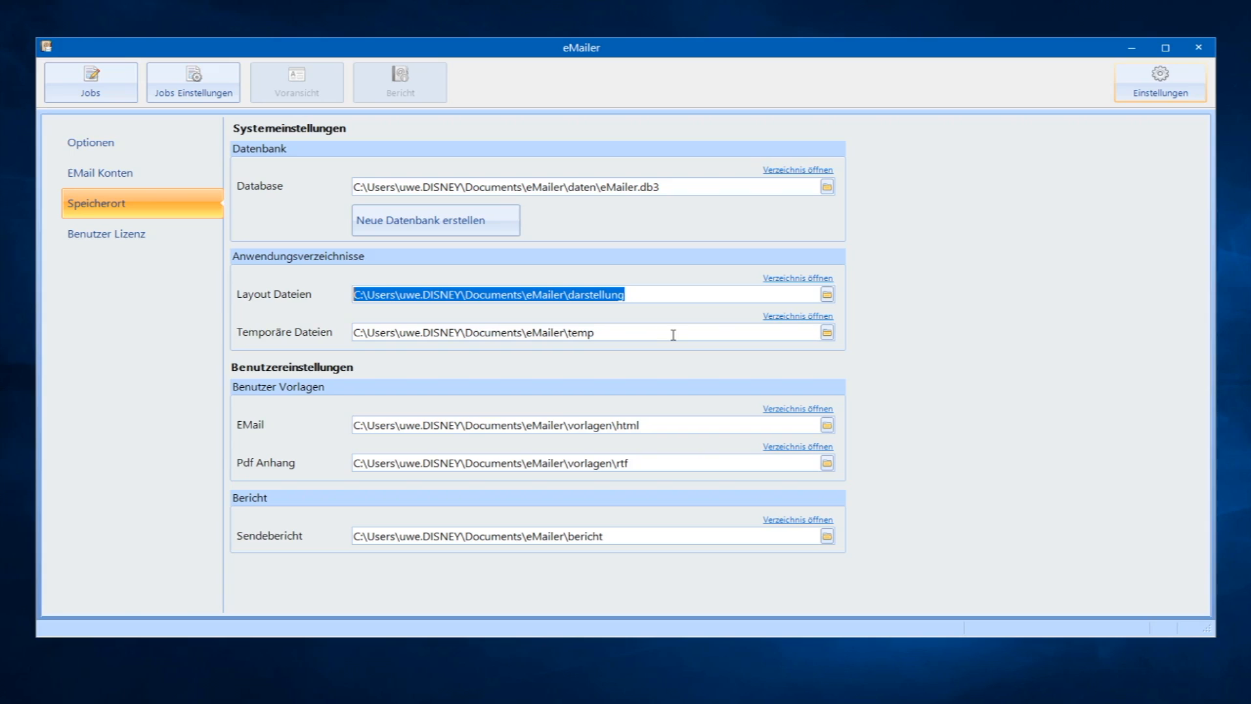
pyautogui.moveTo(673, 335); pyautogui.dragTo(335, 323)
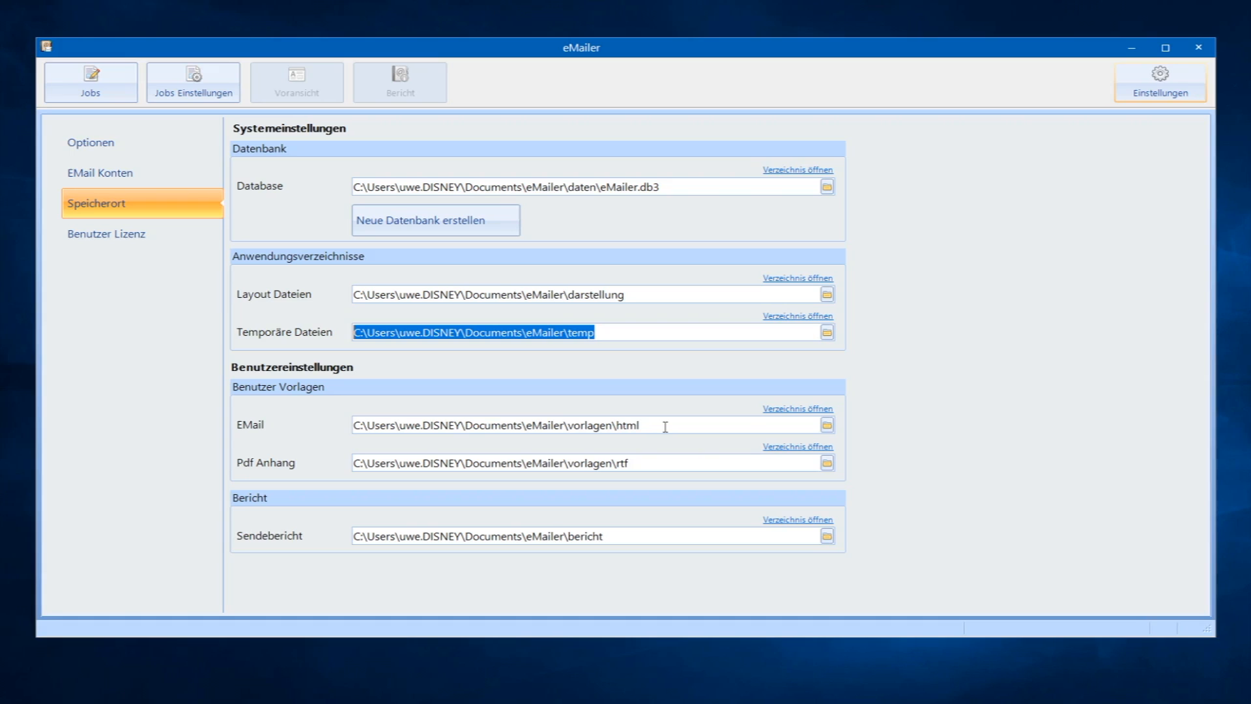
pyautogui.moveTo(665, 427); pyautogui.dragTo(344, 426)
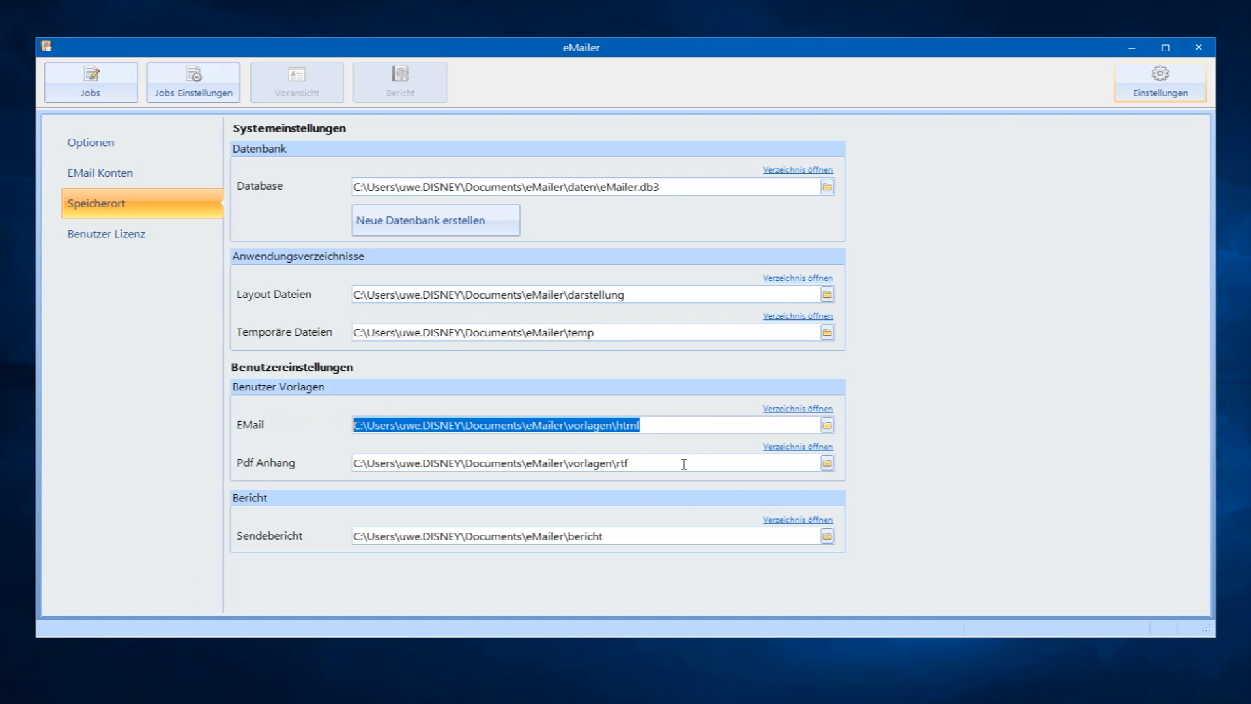
pyautogui.moveTo(684, 460); pyautogui.dragTo(352, 456)
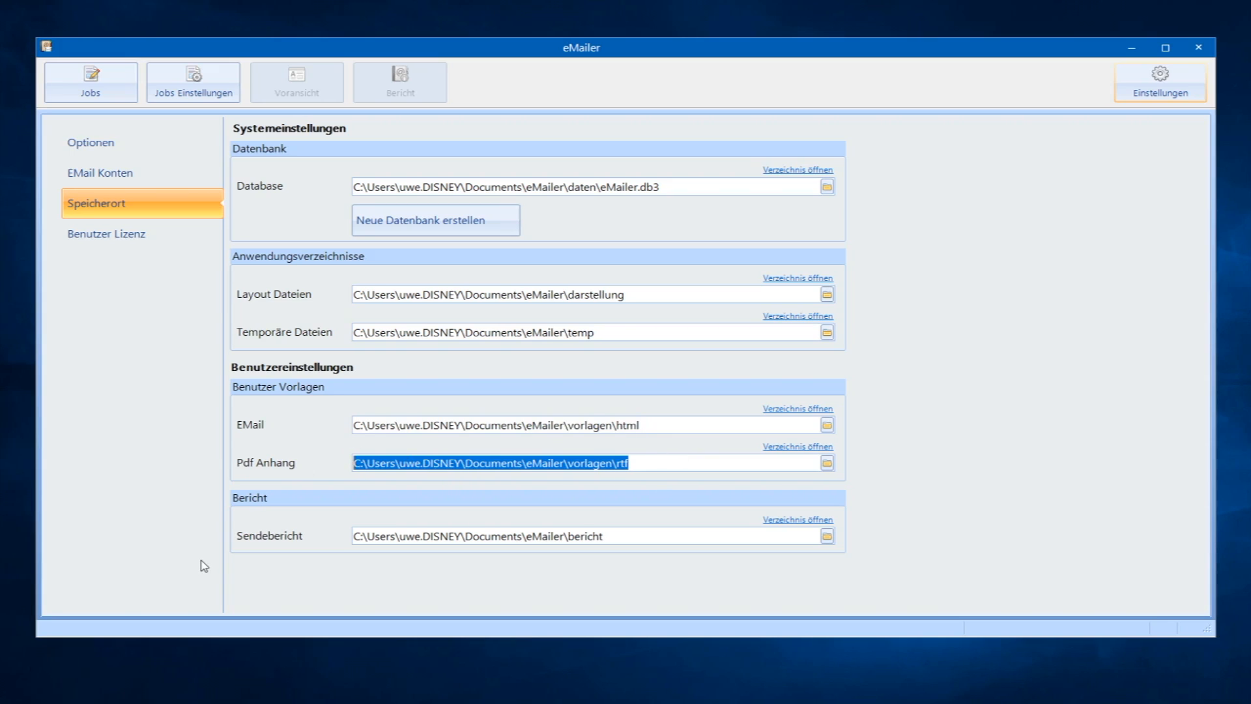
pyautogui.moveTo(634, 534); pyautogui.dragTo(325, 534)
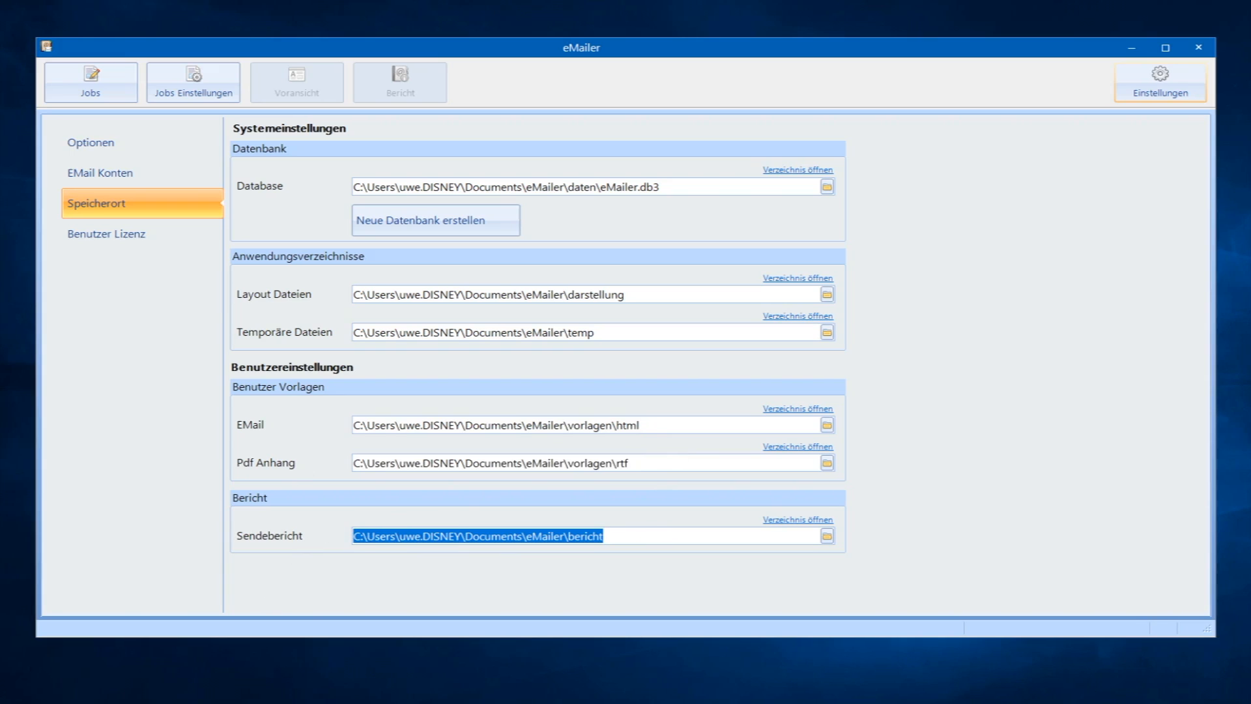
pyautogui.click(823, 676)
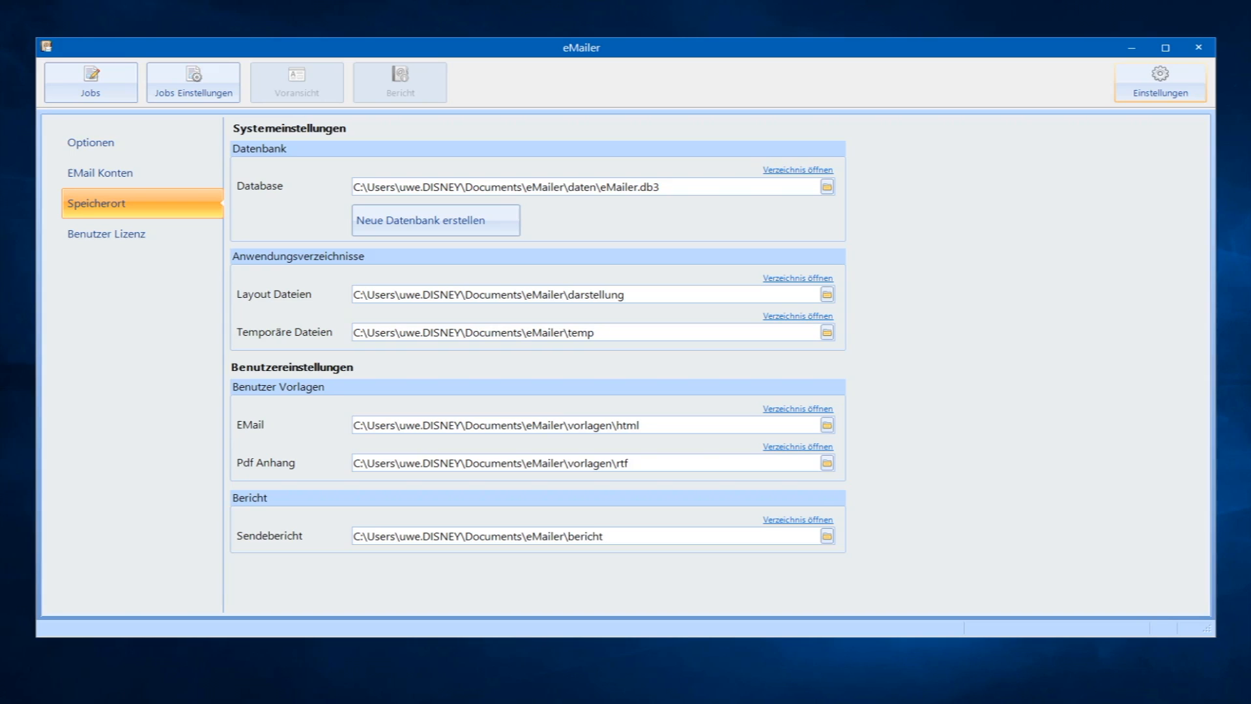
# View the user licence information and return to the jobs overview.
pyautogui.click(106, 243)
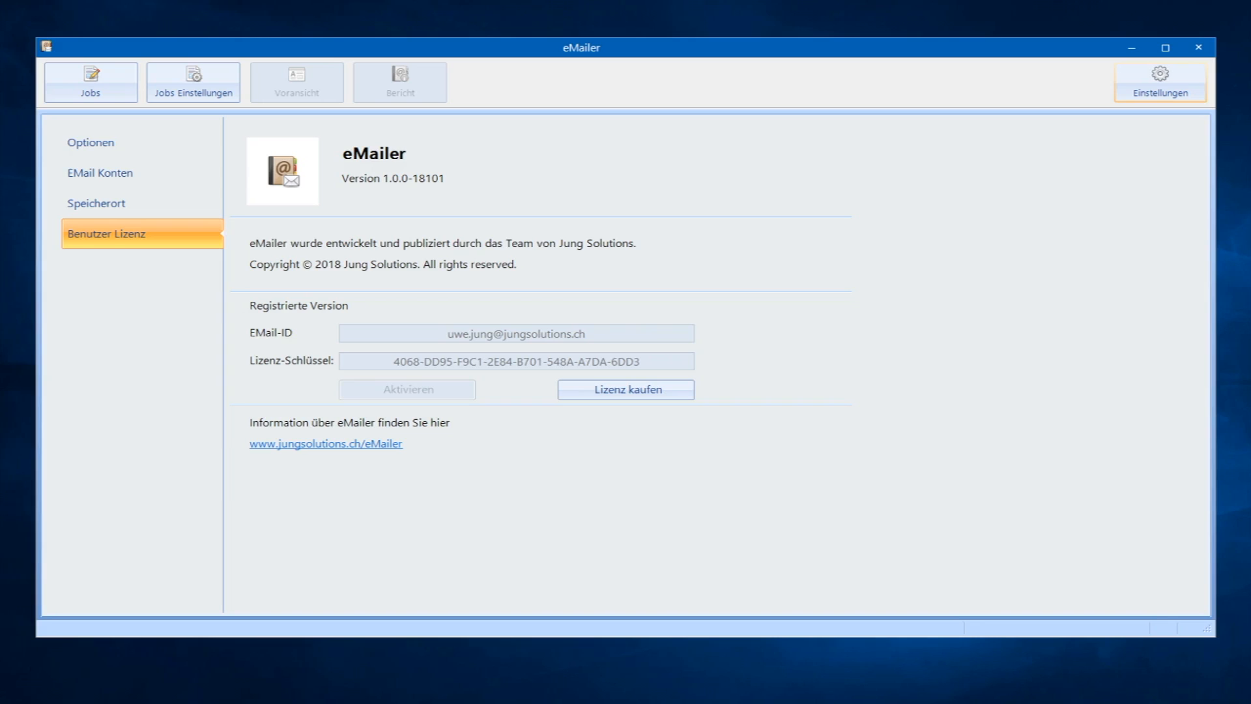
pyautogui.click(86, 78)
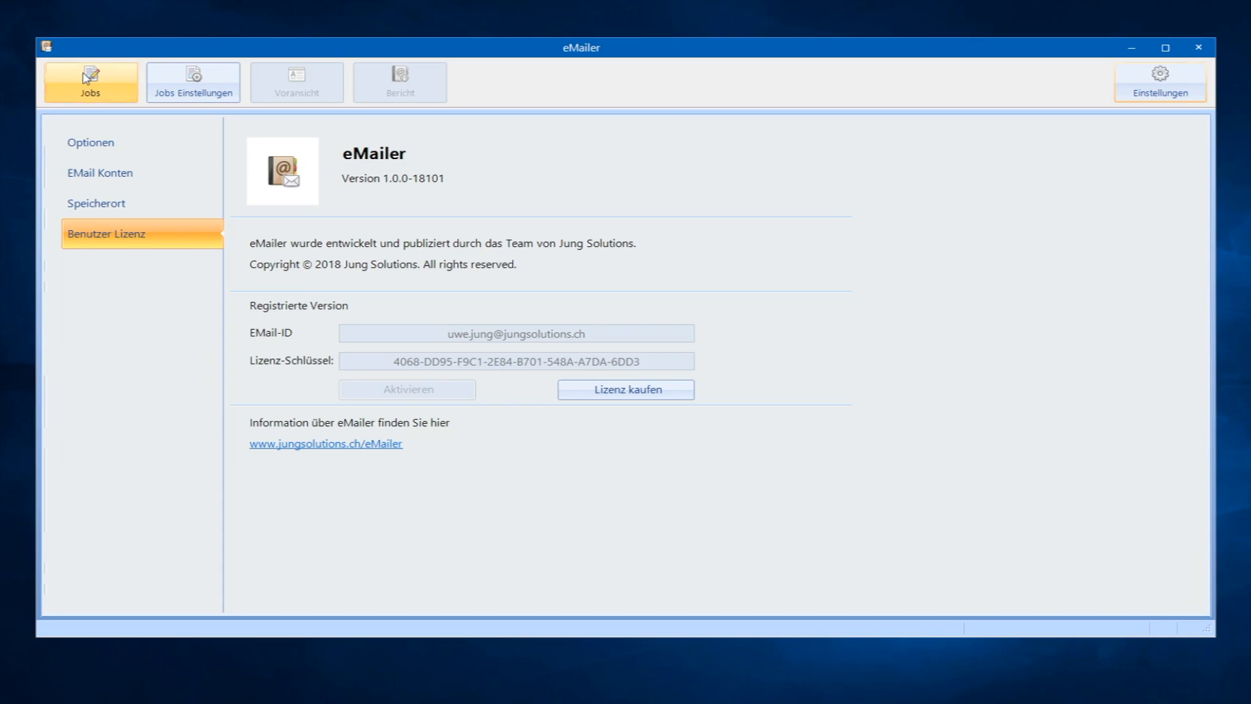